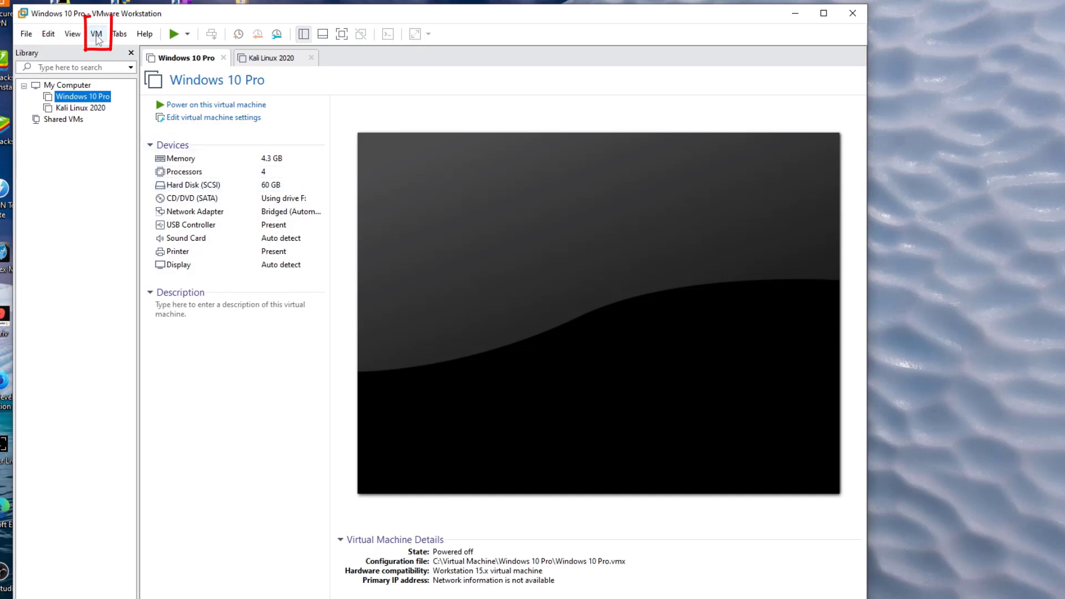
Step: Open the Windows 10 Pro VM's Settings from the VM menu and shift the dialog slightly left
click(97, 35)
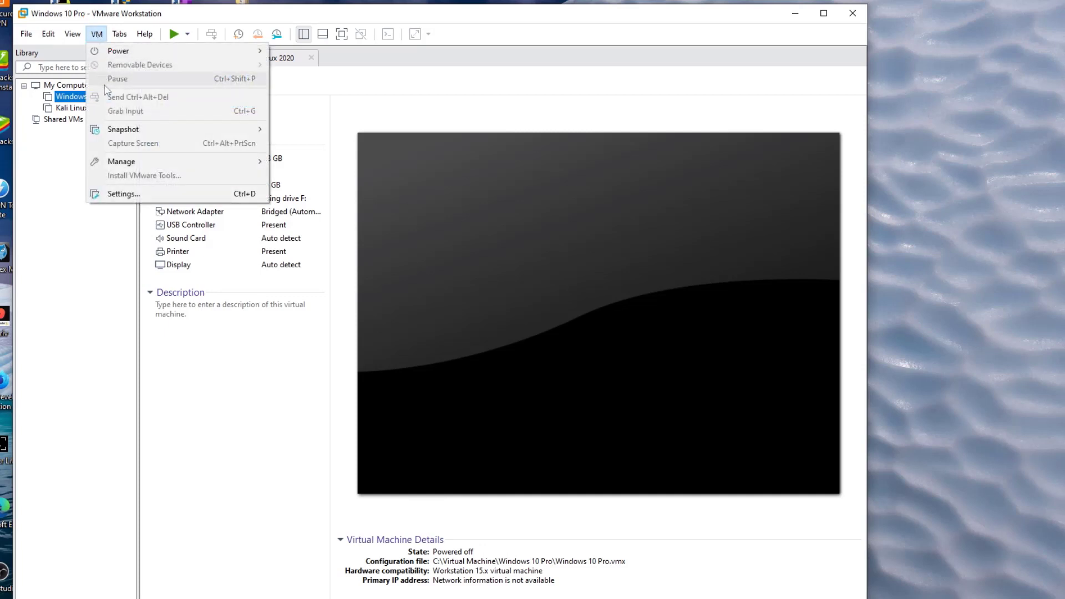
click(120, 197)
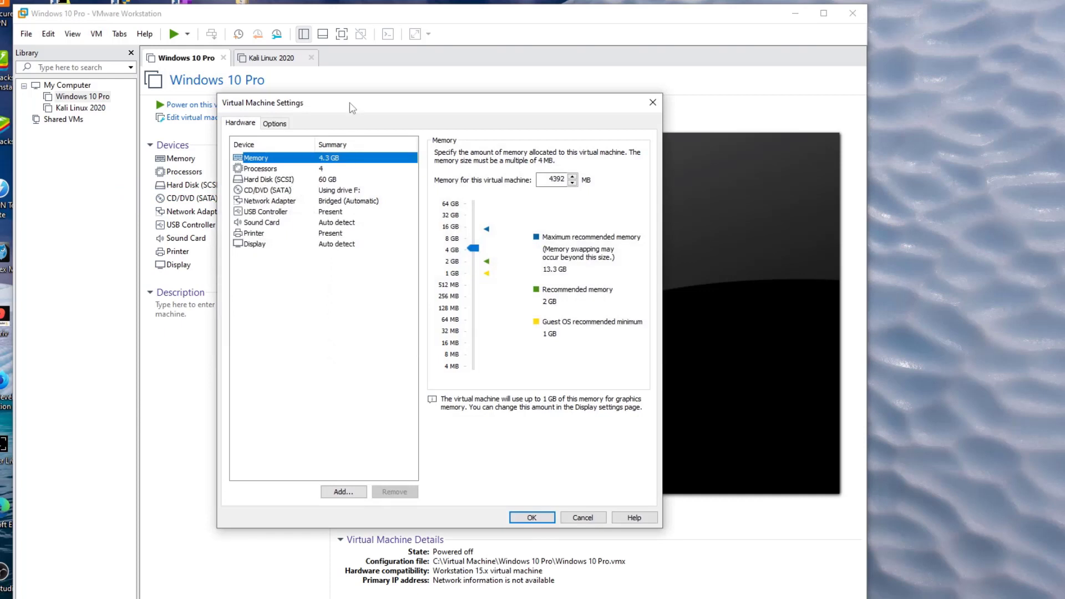
drag(352, 107, 316, 111)
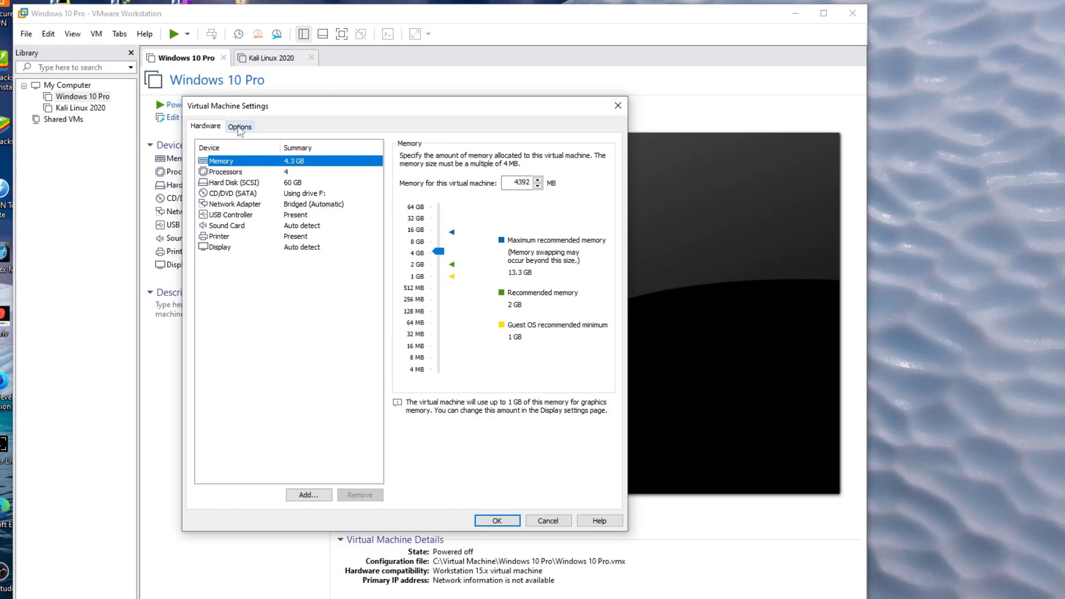
Step: Set Shared Folders on the Options tab to Always enabled
click(240, 128)
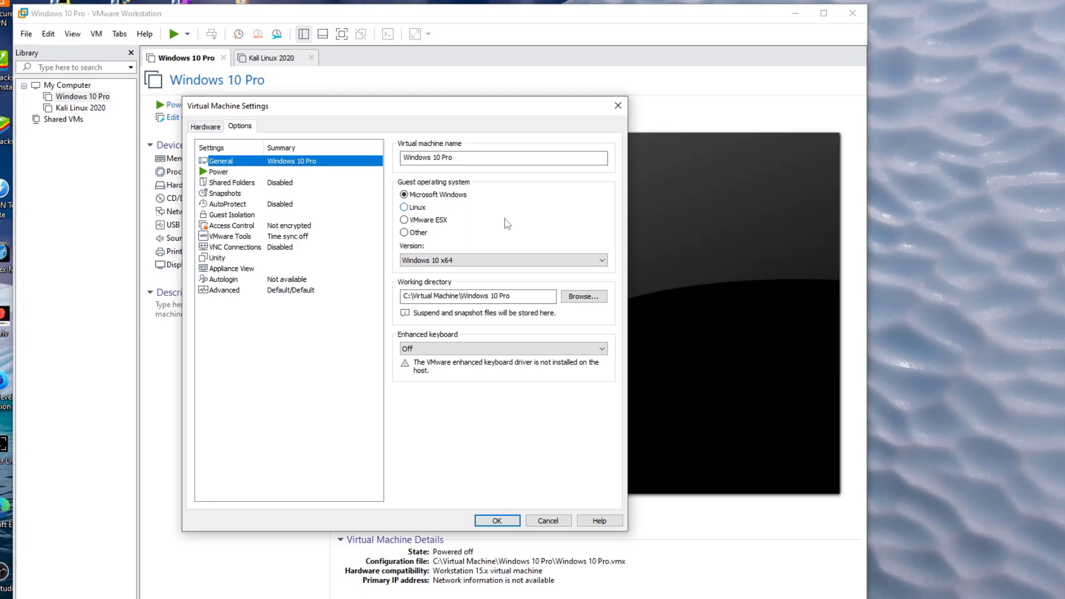
click(233, 184)
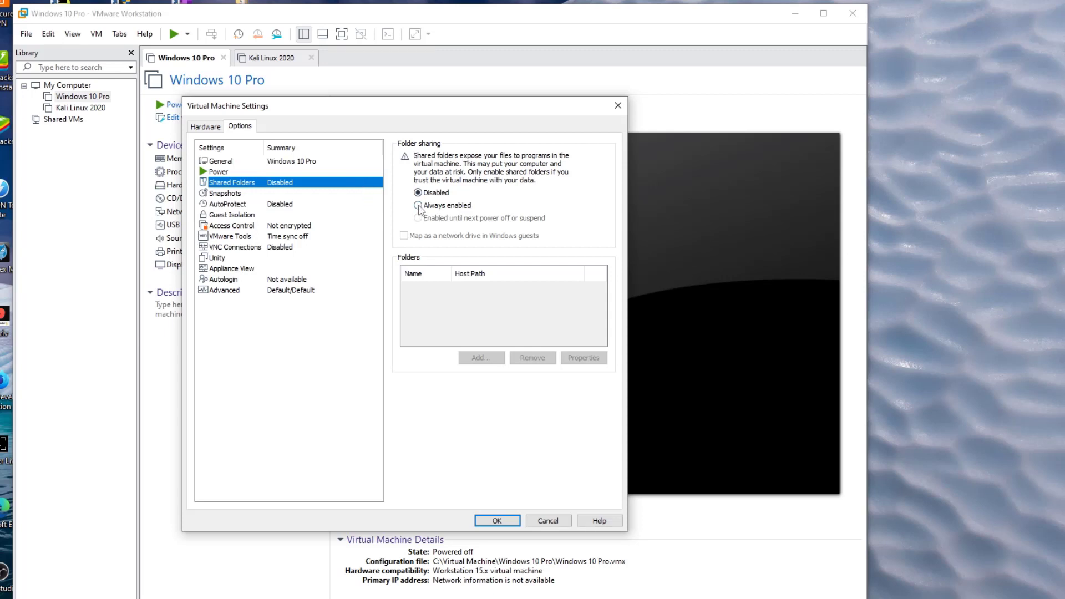
click(418, 206)
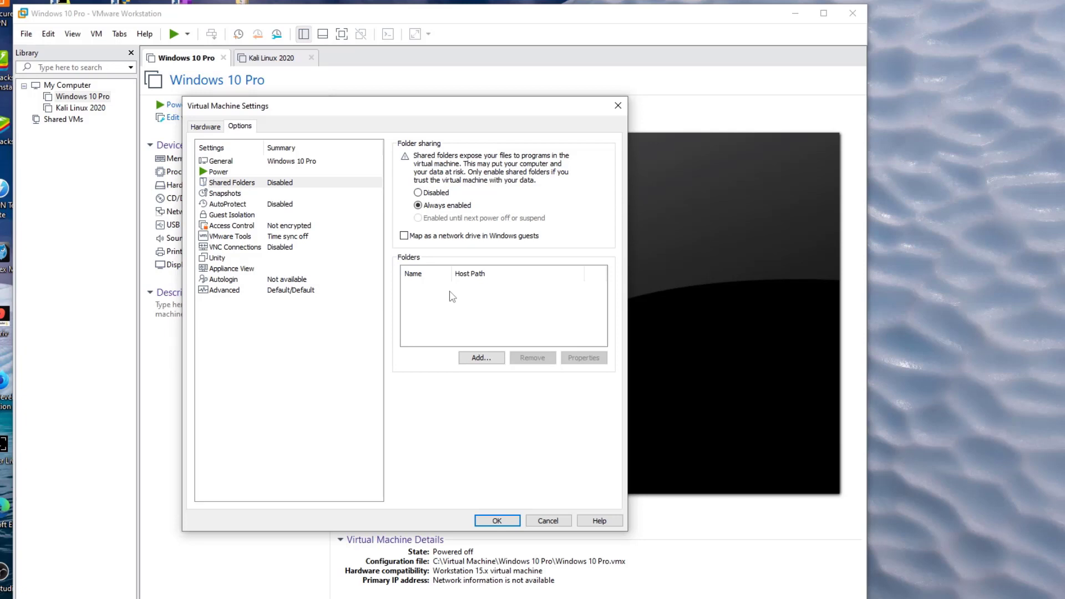
Step: Start the Add Shared Folder Wizard and choose Desktop\Practica01 as the host path
click(480, 358)
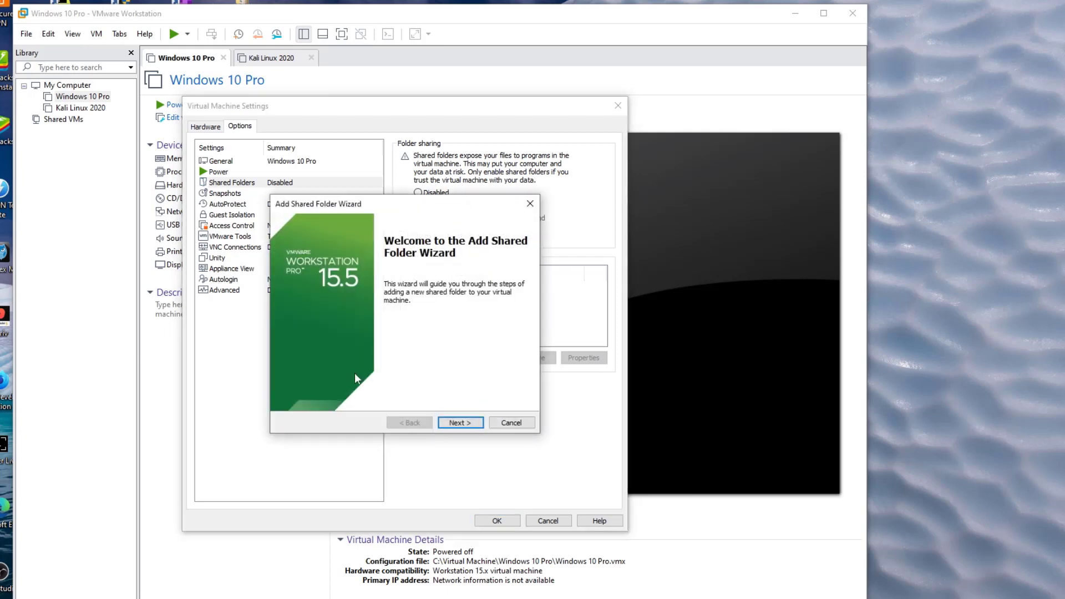
click(459, 423)
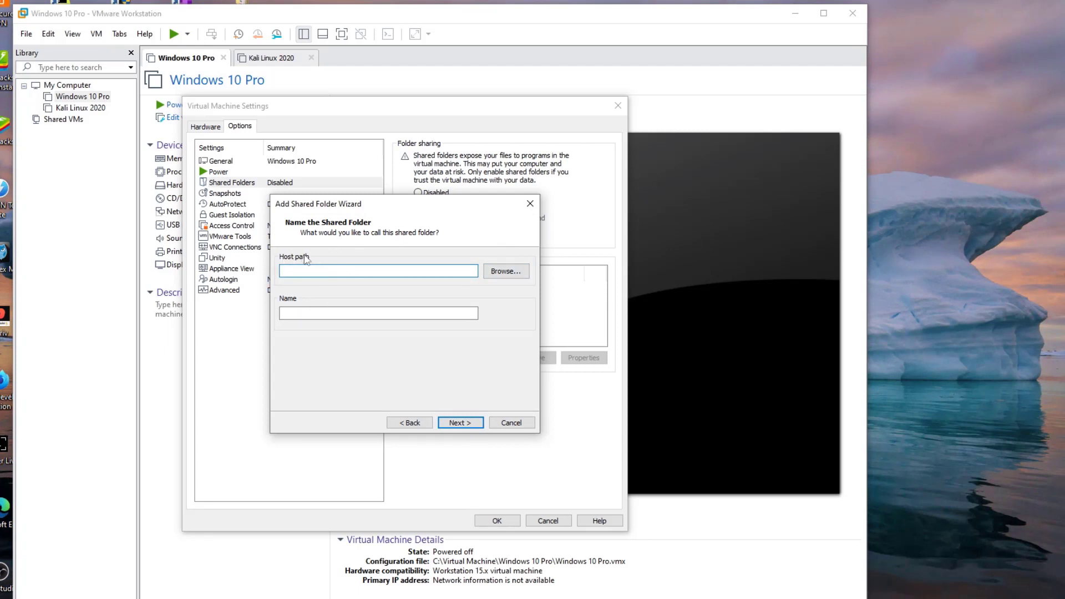
click(502, 273)
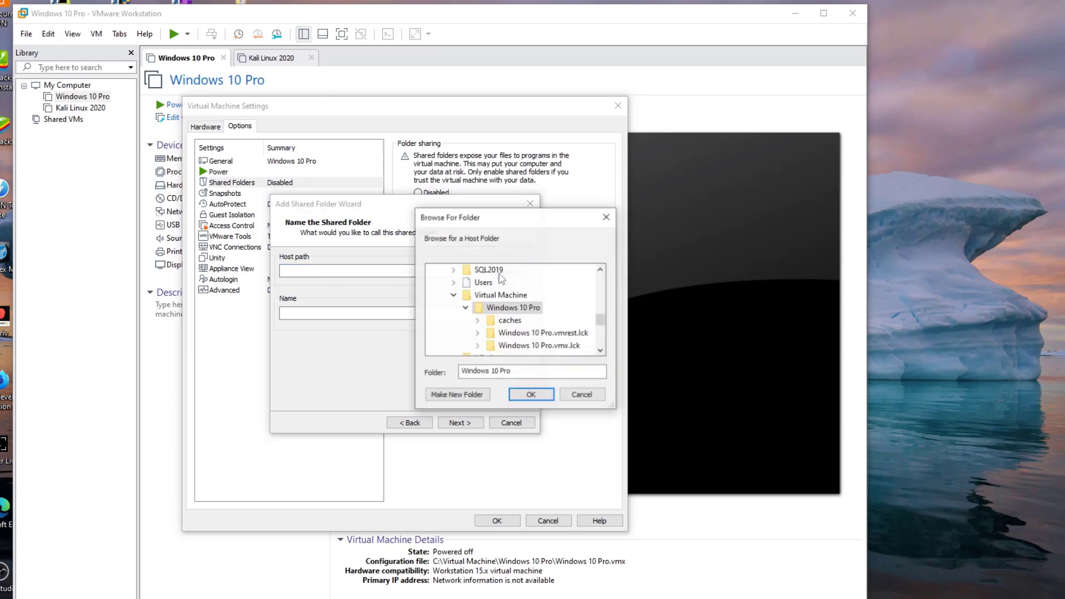
scroll(492, 280, up, 5)
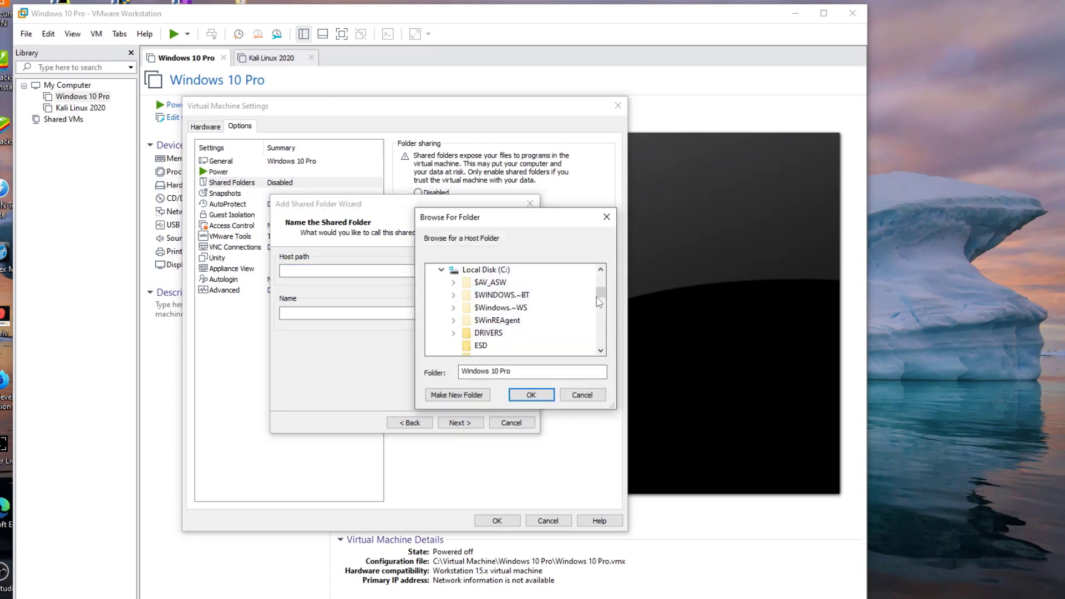
drag(601, 293, 601, 281)
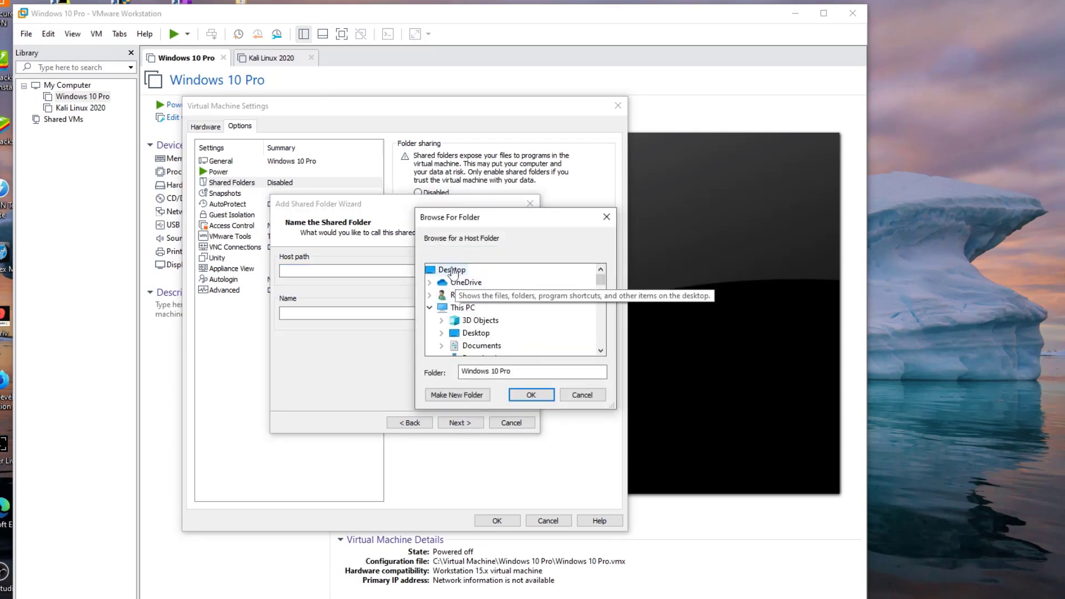
click(452, 270)
click(478, 333)
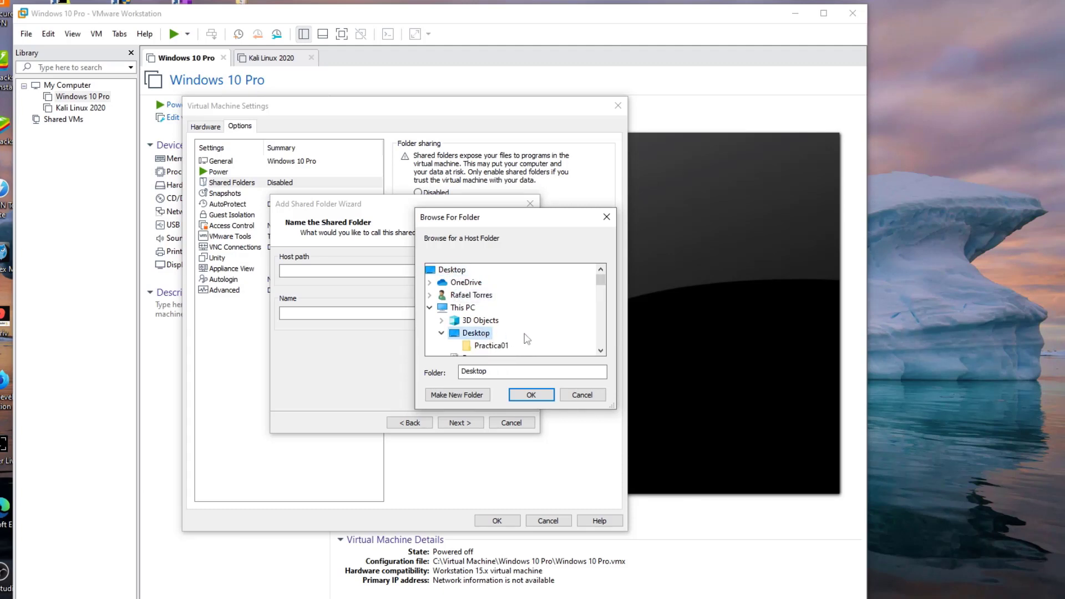
click(491, 346)
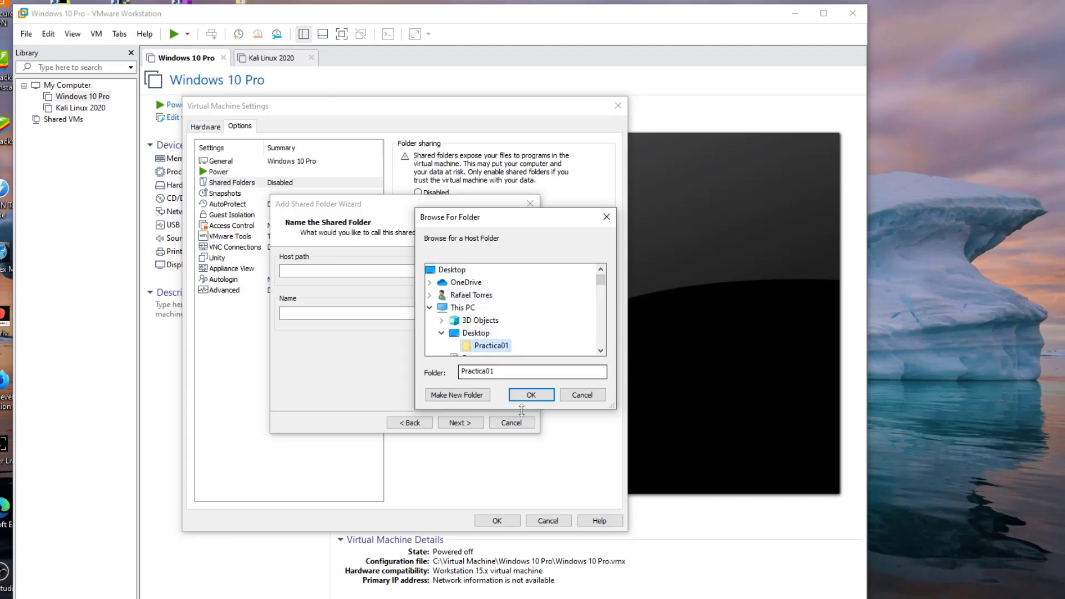
click(531, 395)
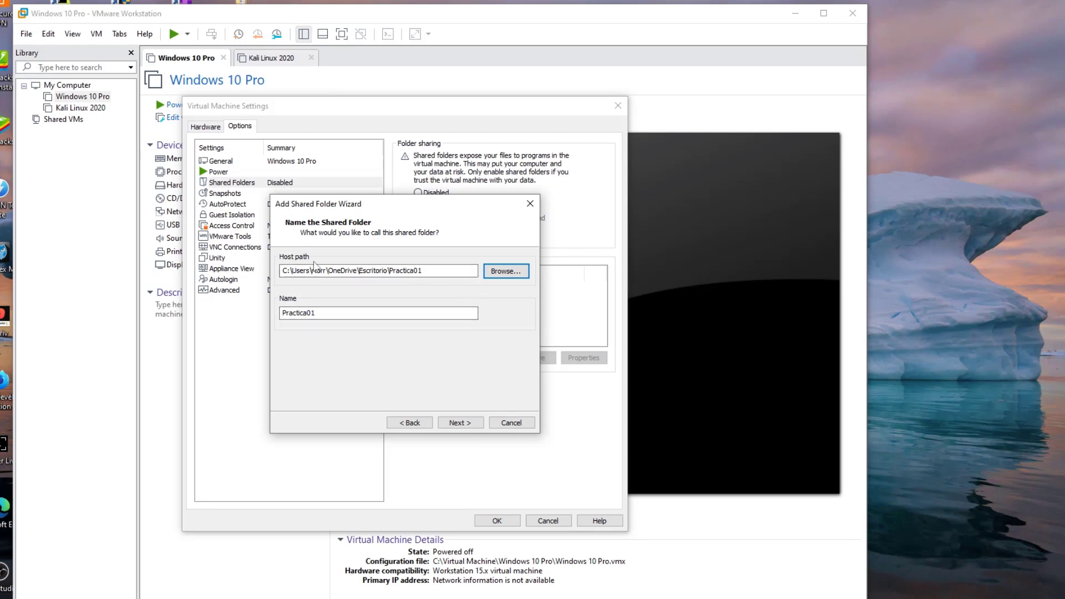
Step: Finish the wizard with Enable this share checked and save the settings with OK
click(422, 272)
click(463, 423)
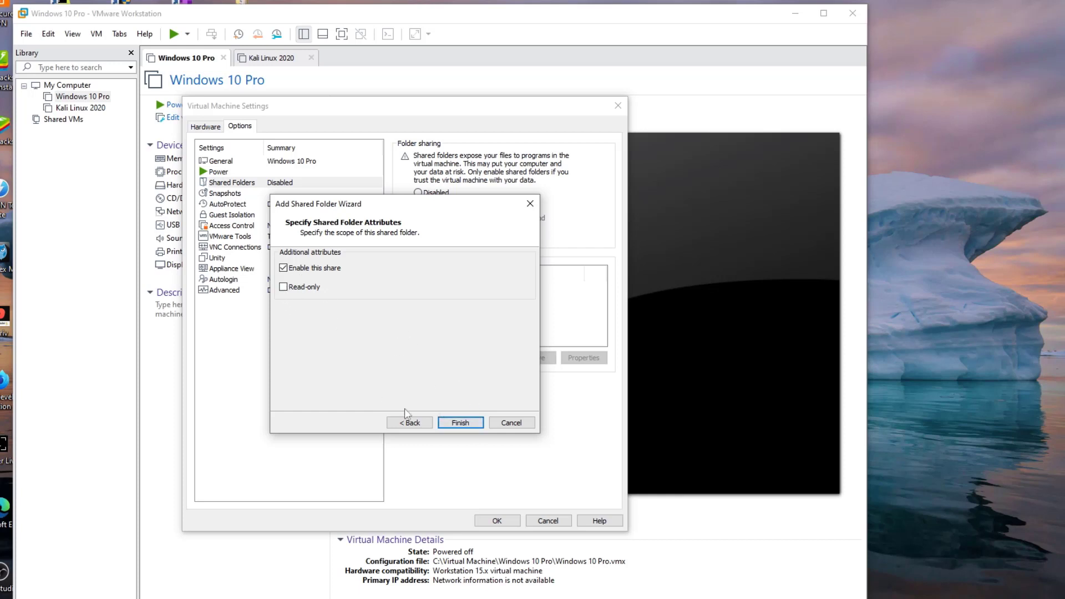
click(459, 423)
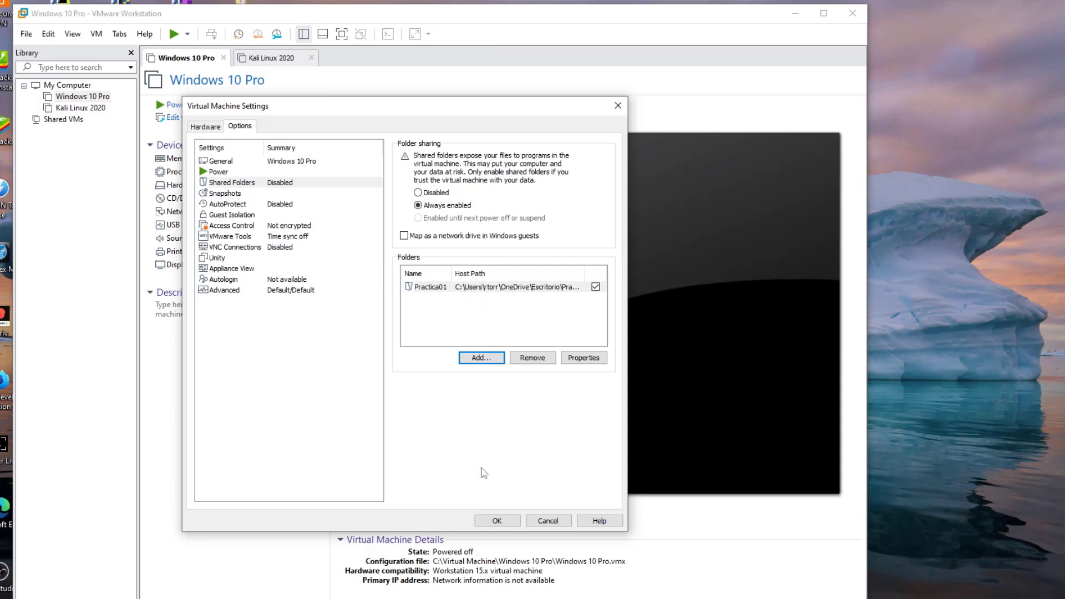
click(497, 521)
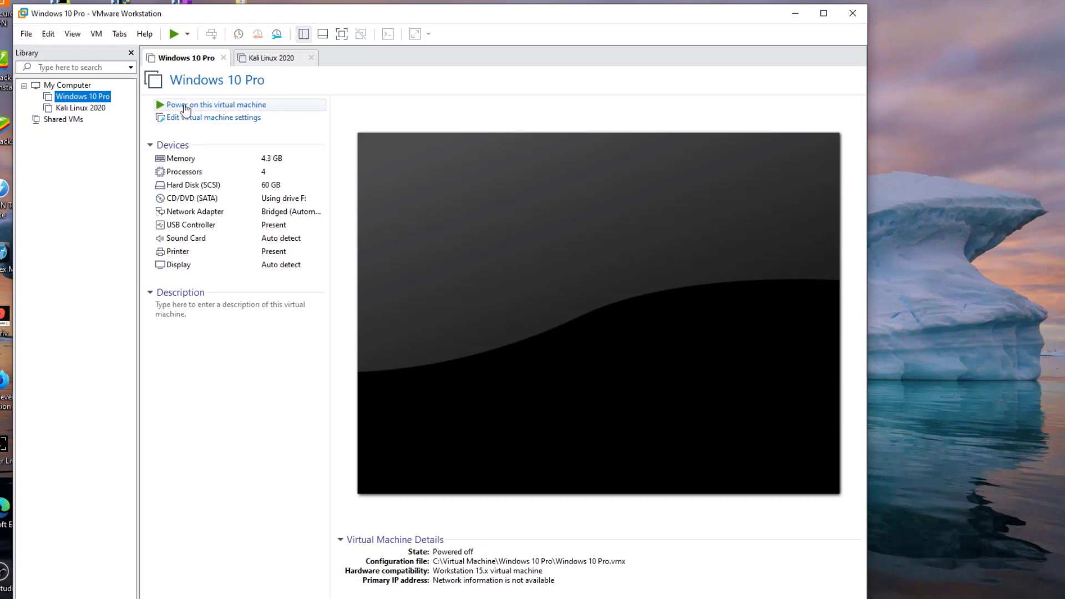
Step: Power on the Windows 10 Pro VM and hide the library panel
click(189, 106)
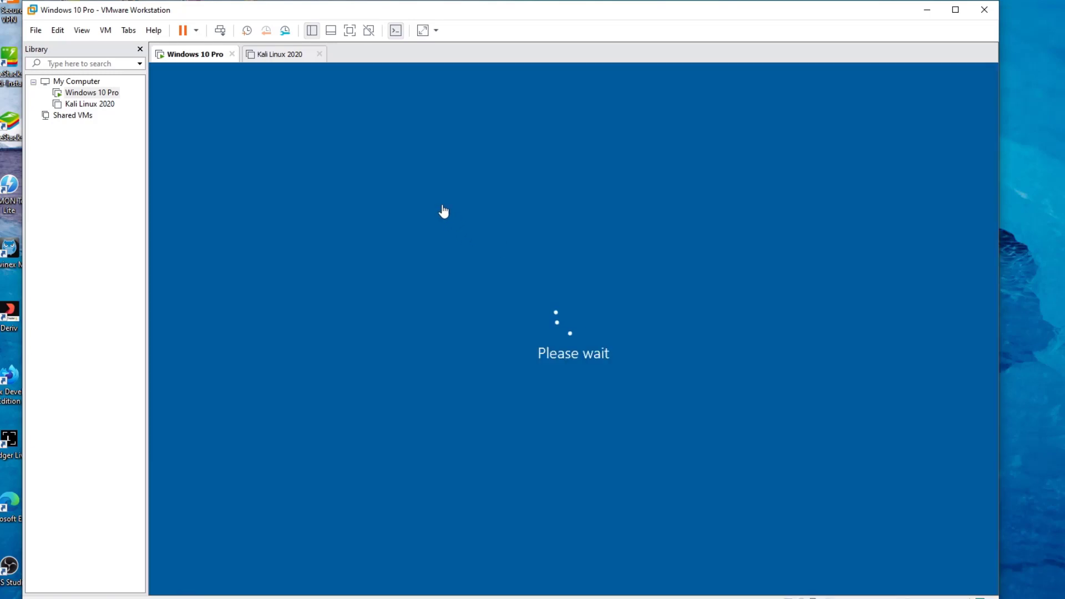
click(312, 31)
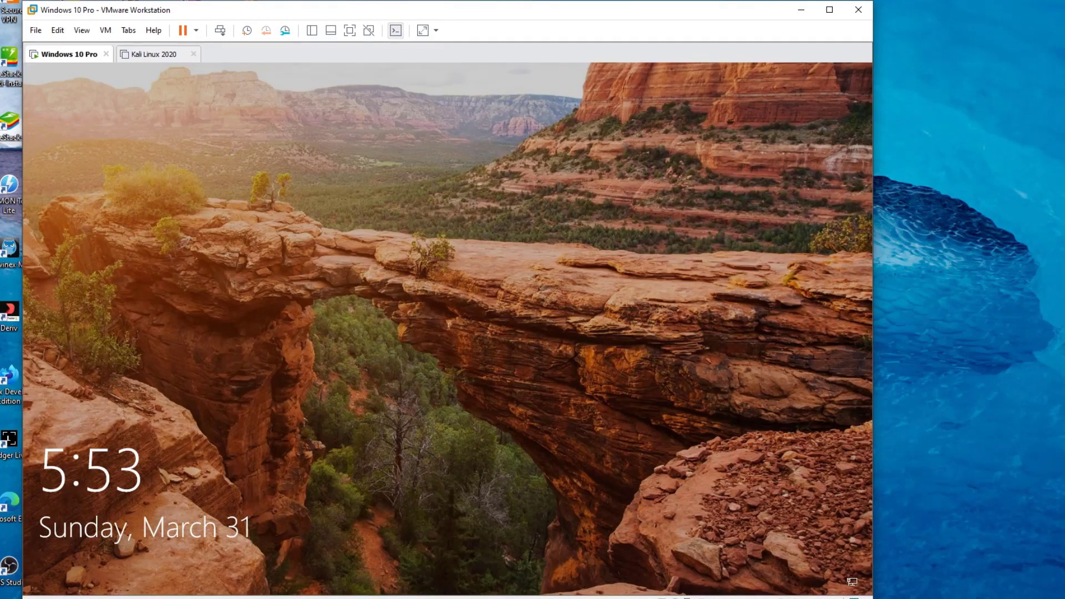
Step: Dismiss the guest lock screen and sign in with the account password
click(430, 332)
click(343, 363)
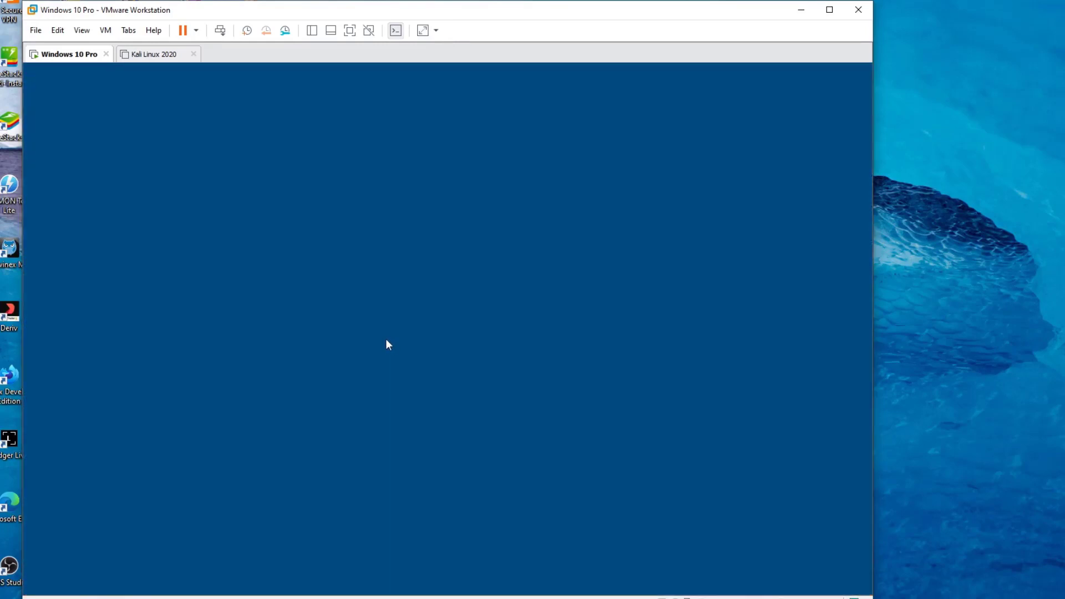
text(12345)
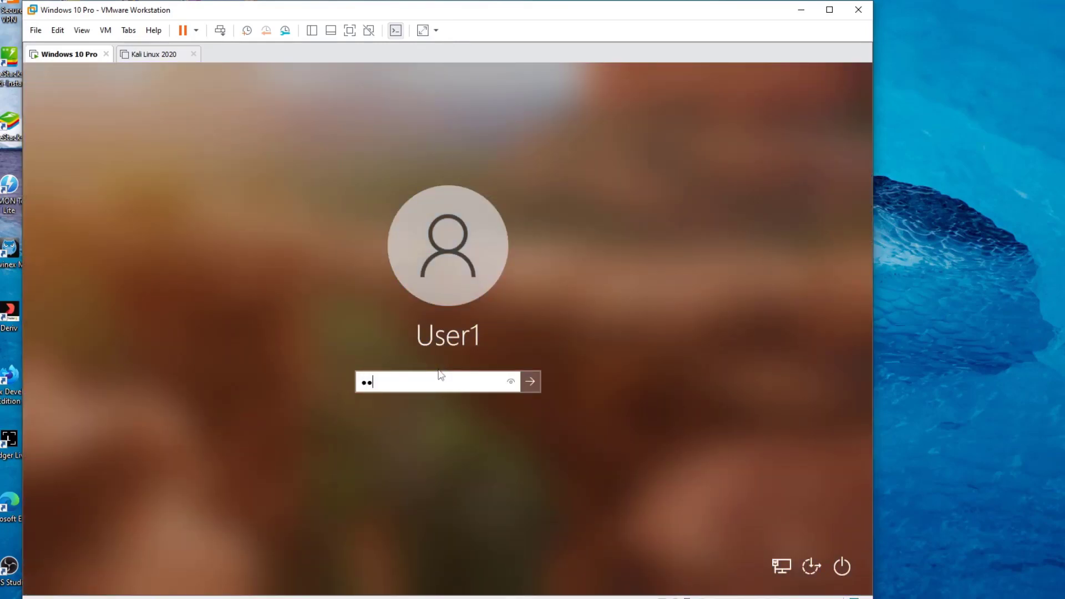
key(Return)
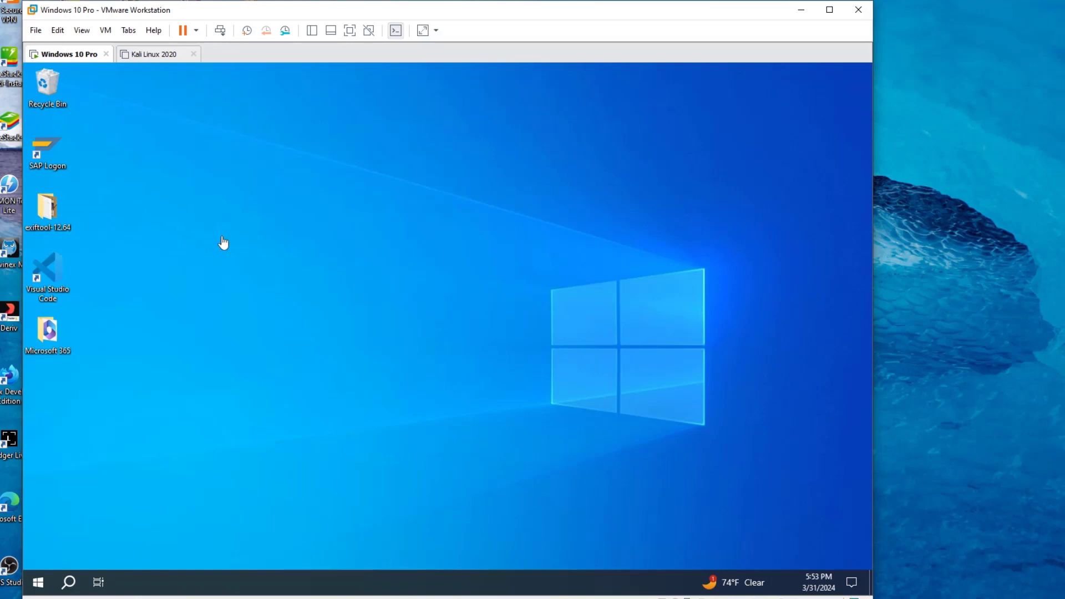
Step: Refresh the guest desktop twice, then open File Explorer with Win+E
right_click(296, 264)
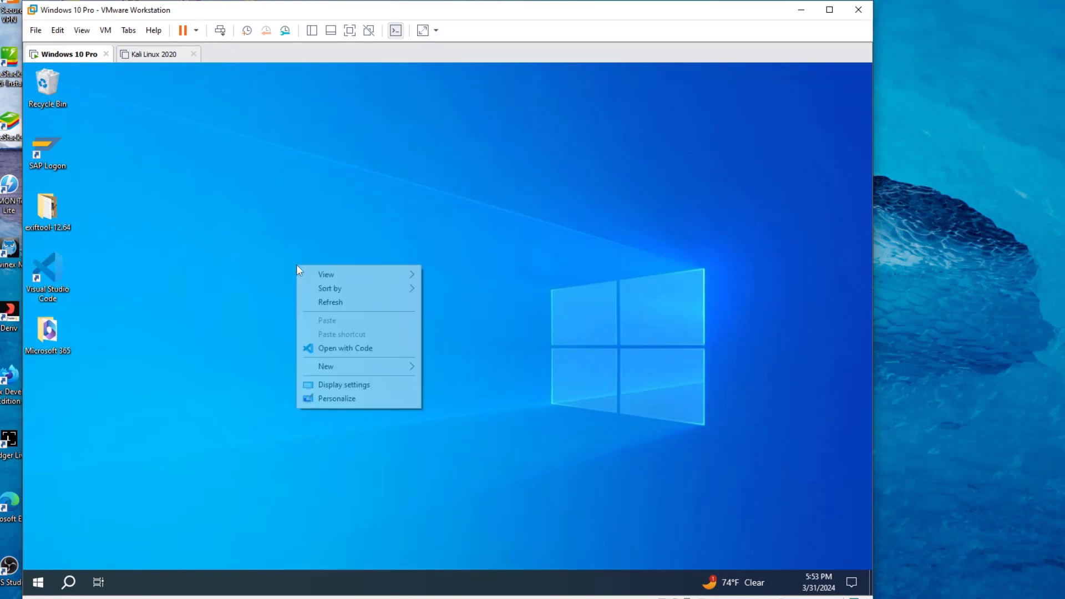
click(325, 302)
right_click(323, 299)
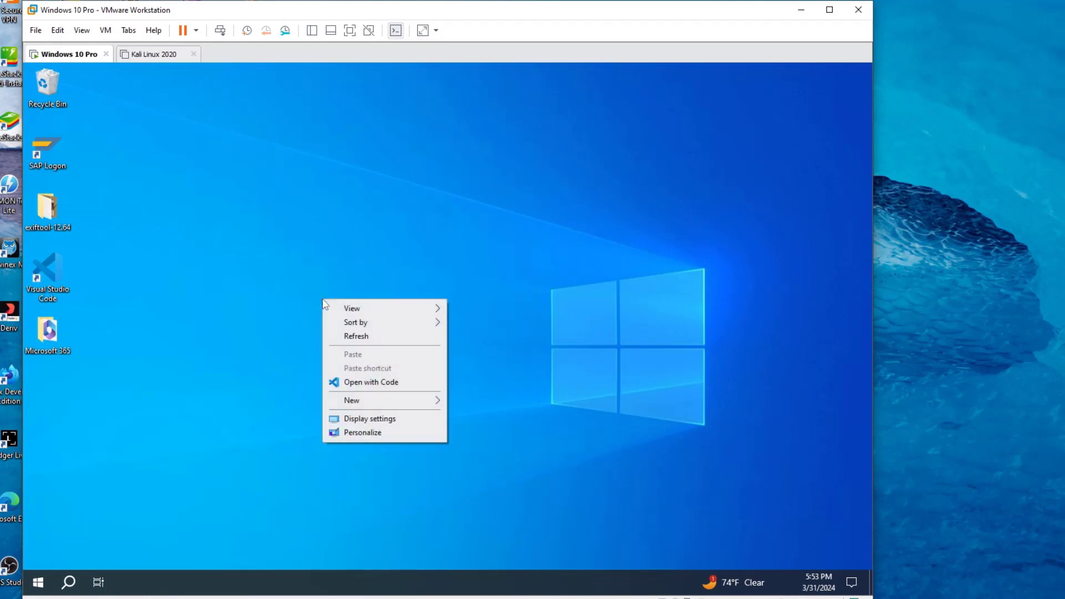
click(332, 336)
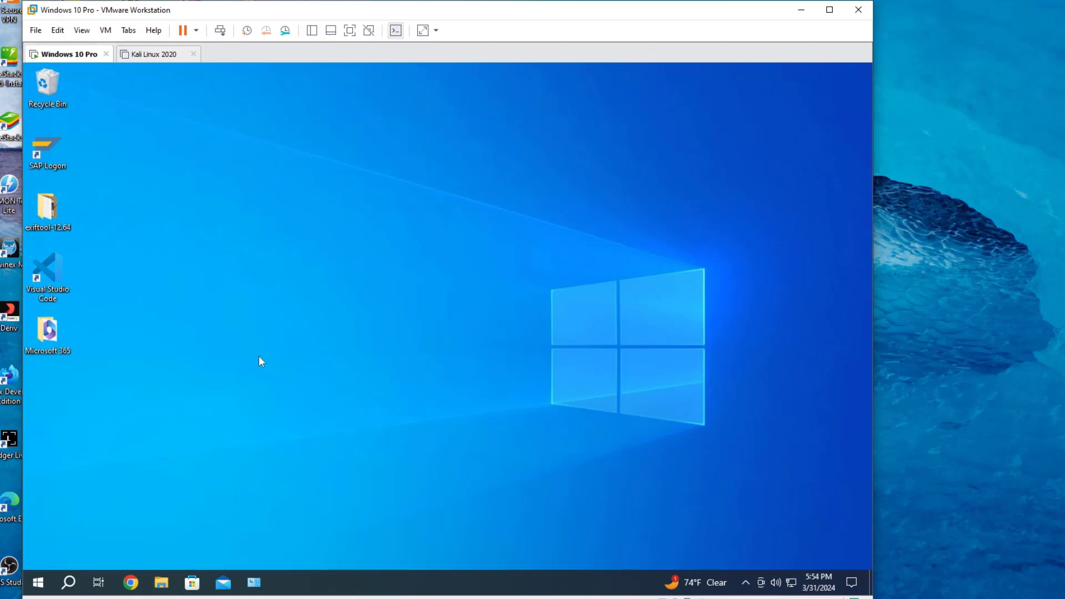
key(super+e)
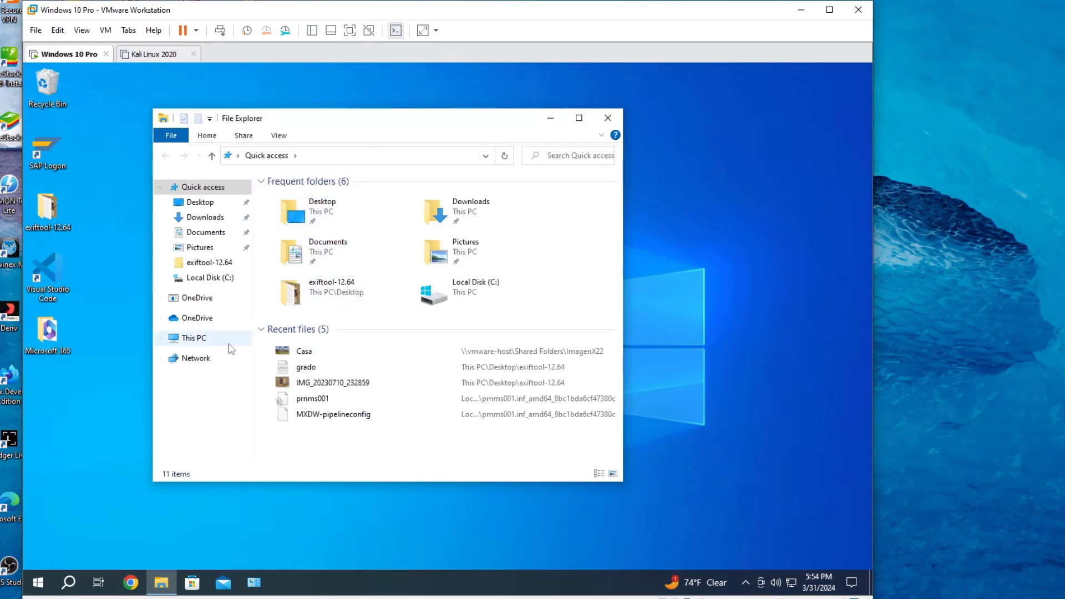
Step: In the guest, browse Network › vmware-host › Shared Folders and open Practica01
click(195, 358)
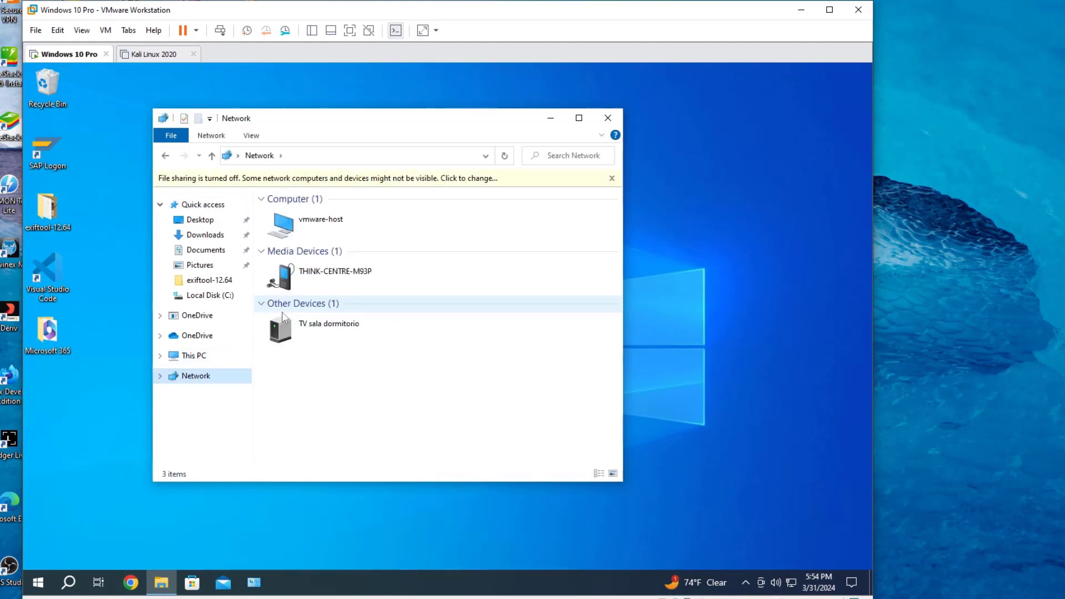
click(611, 178)
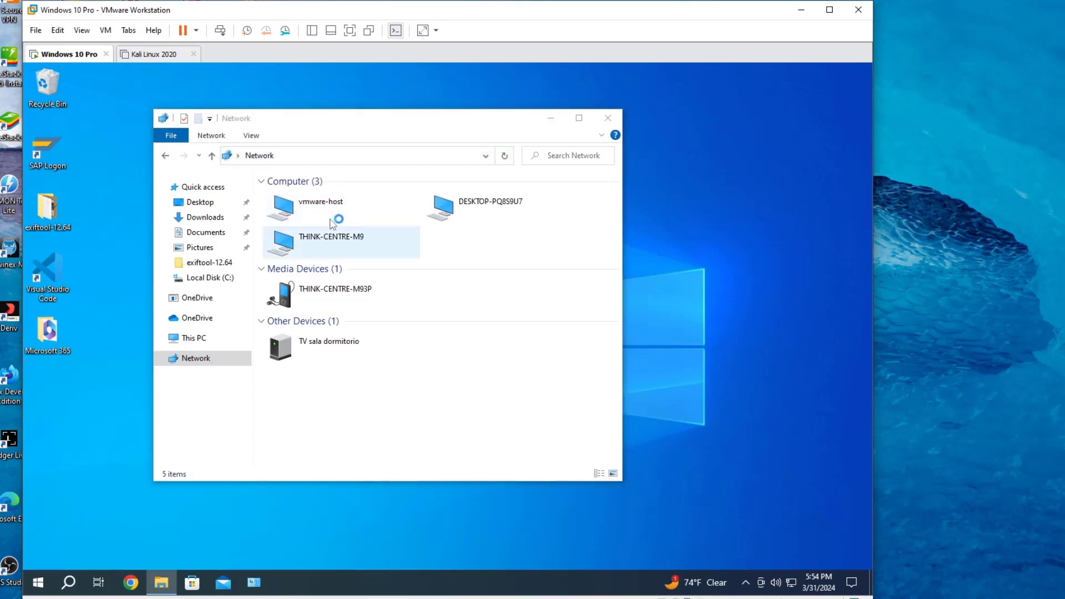
double_click(319, 204)
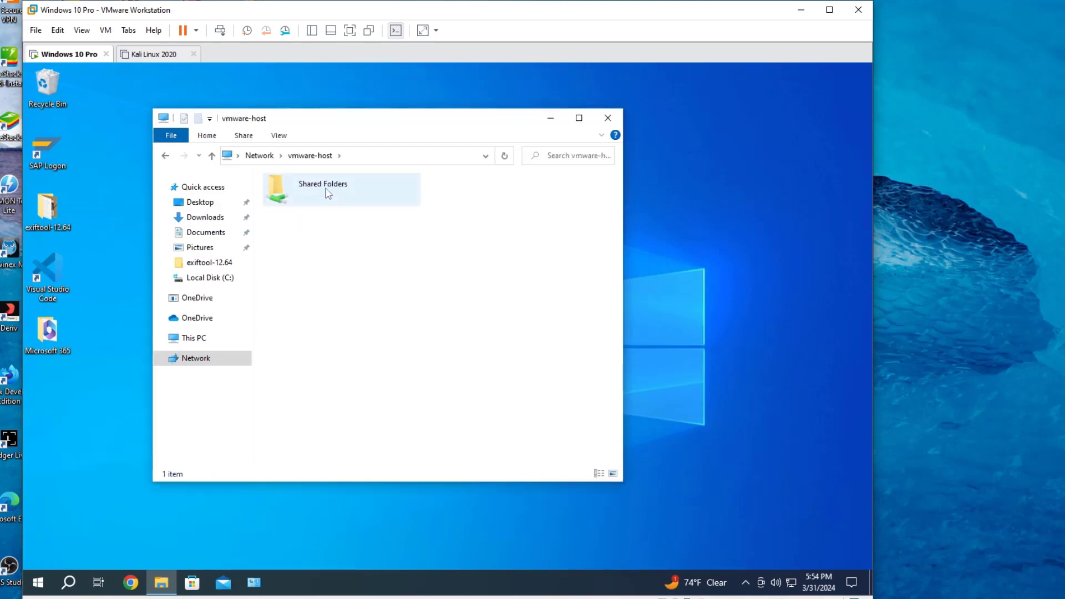
double_click(319, 191)
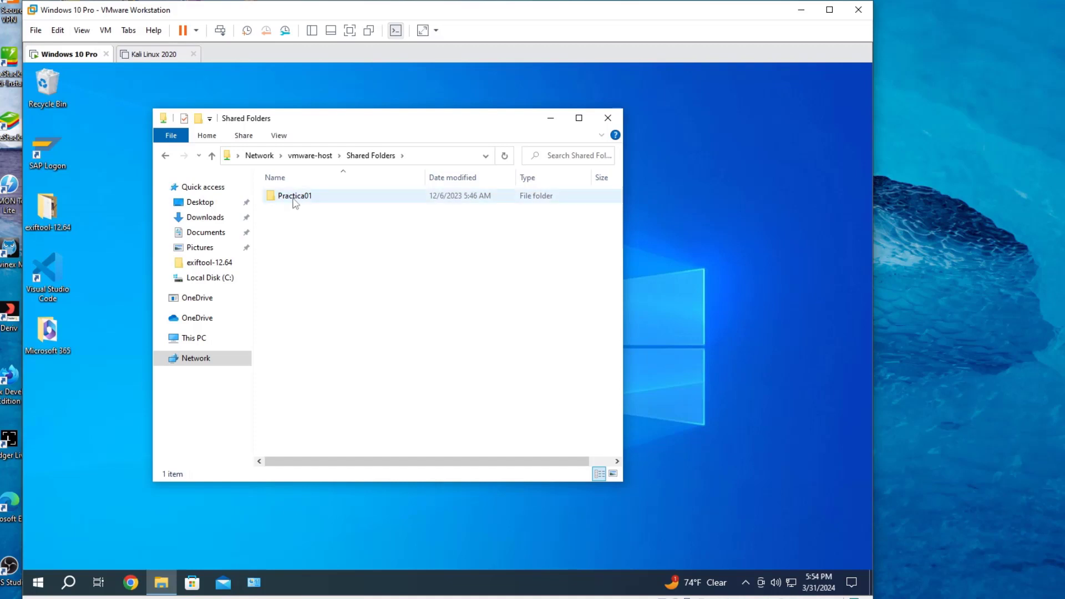
click(295, 199)
double_click(294, 198)
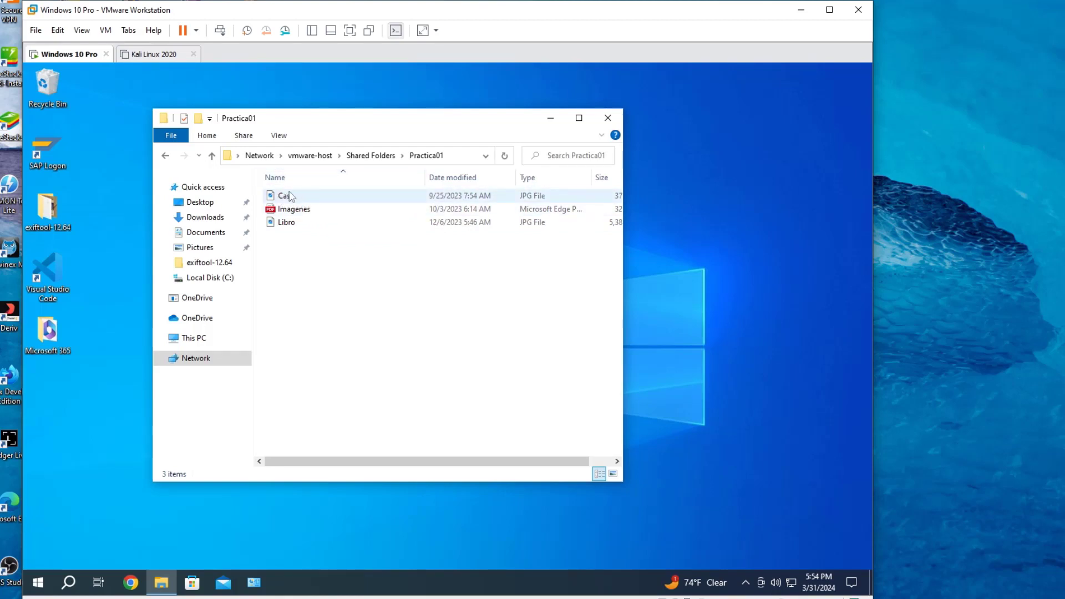
Step: View Casa then Libro in Photos, close it, and go back to Shared Folders
double_click(287, 195)
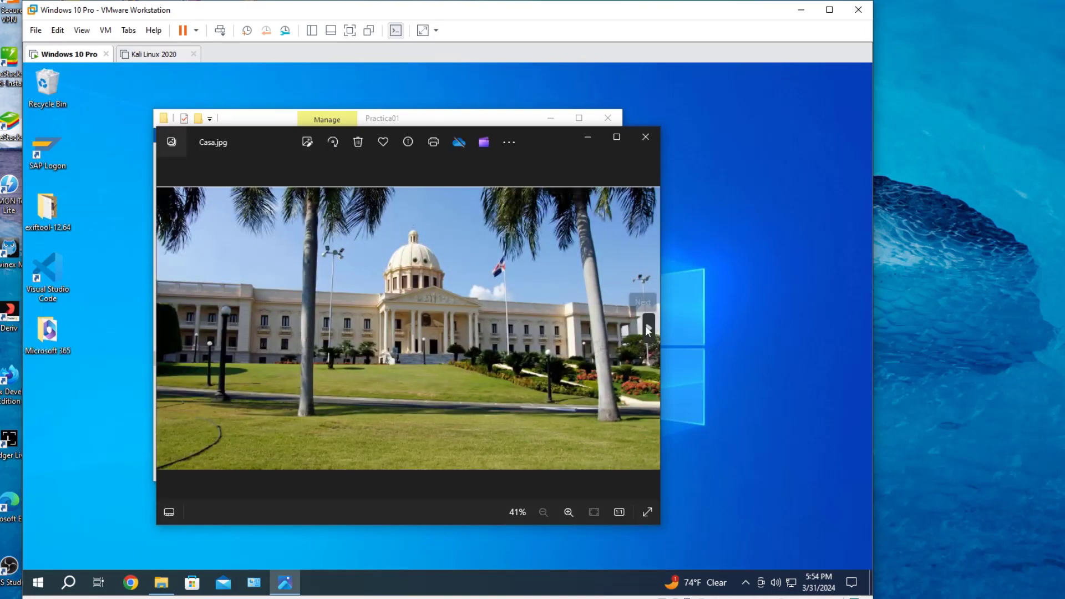
click(646, 329)
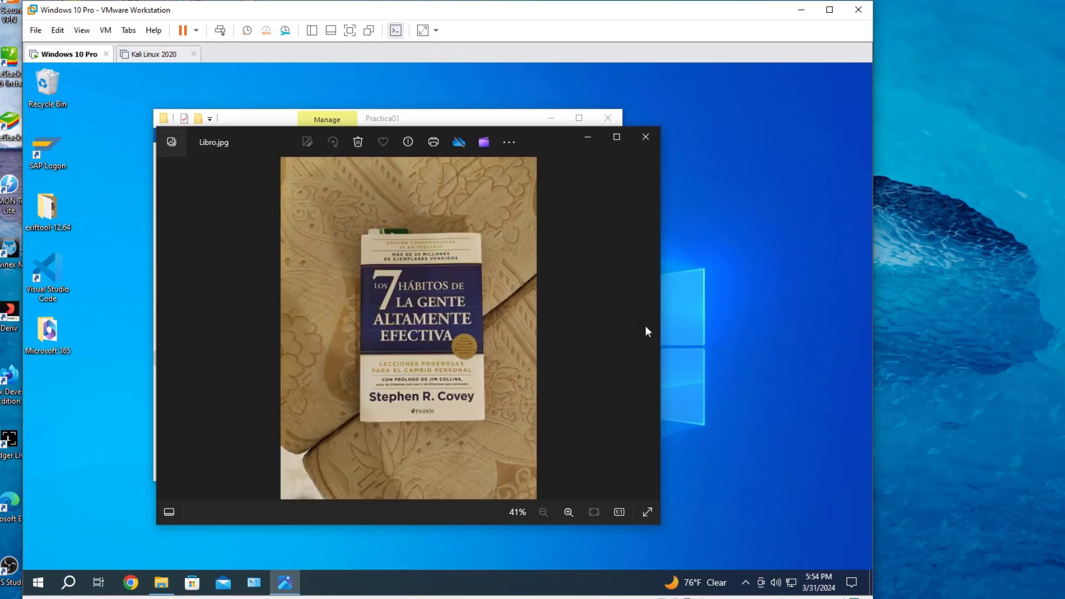
click(648, 136)
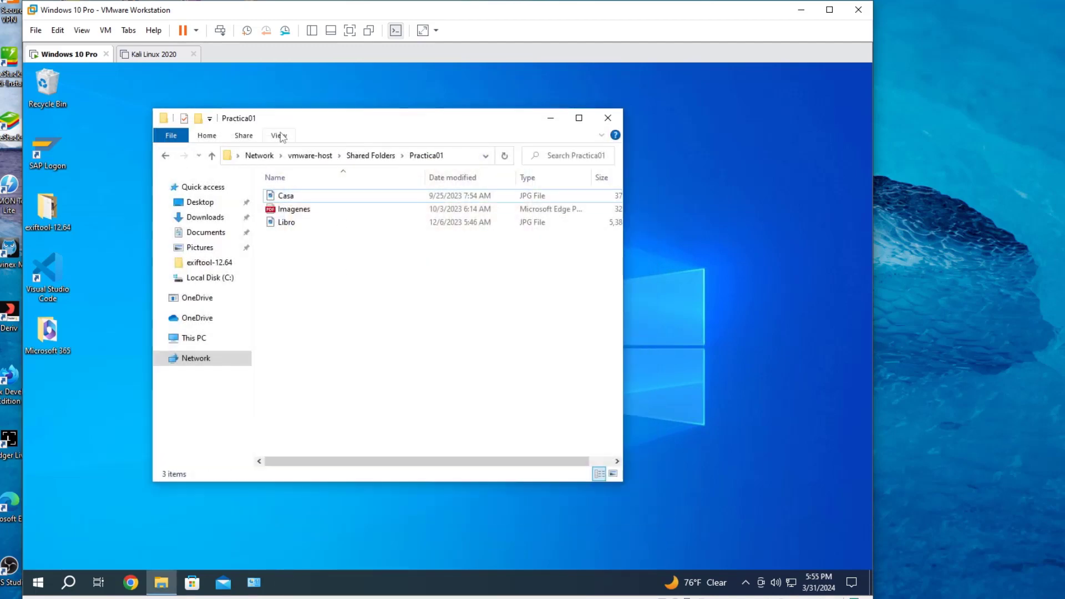
click(168, 154)
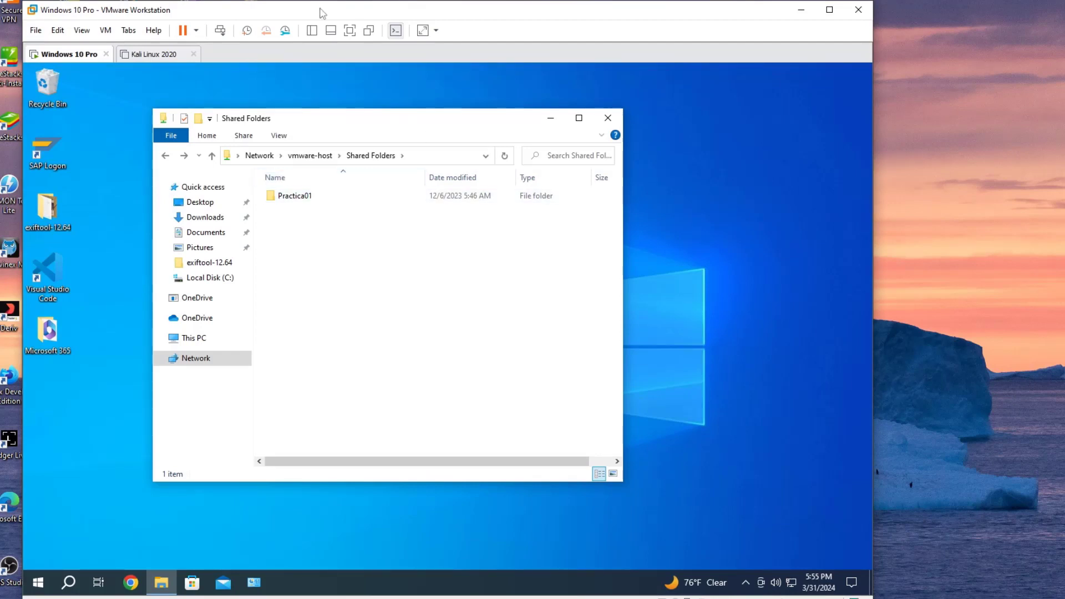
Step: Minimize VMware, add an empty cmd.txt in the host's Practica01 folder, then close it
click(802, 11)
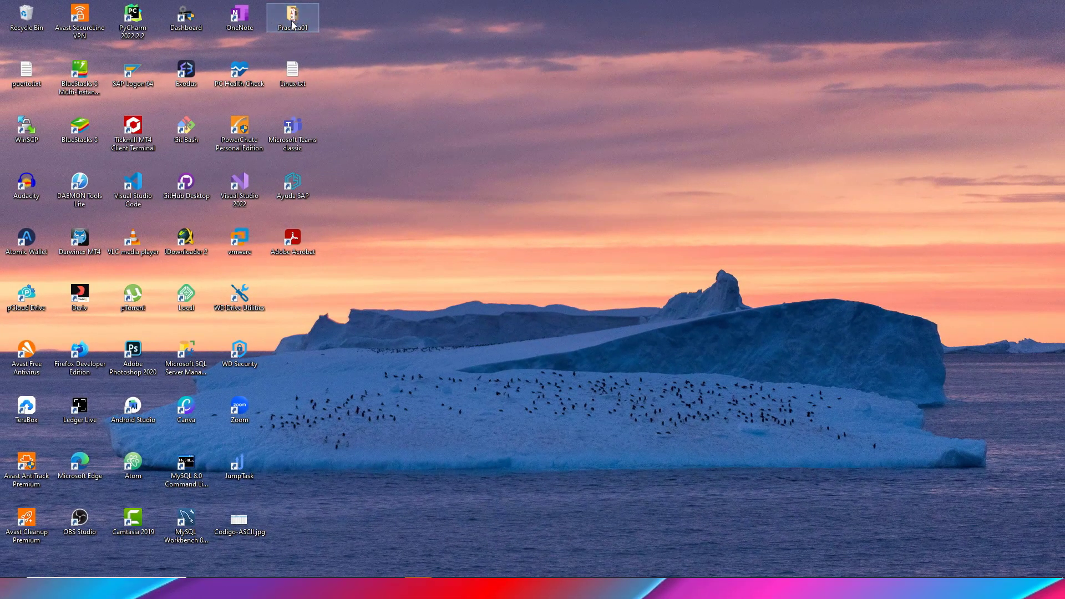
double_click(293, 20)
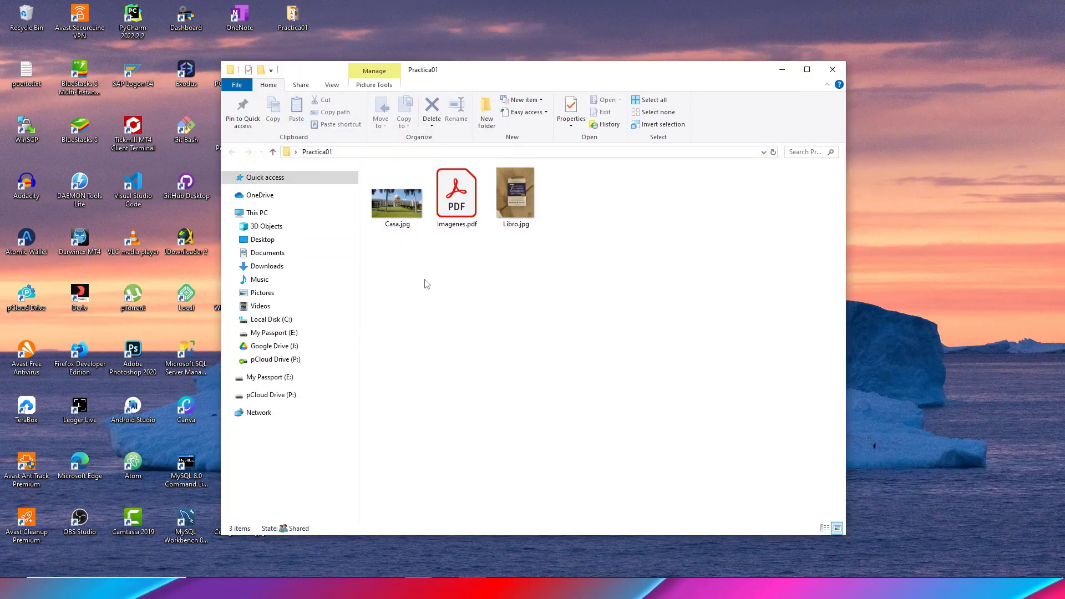
right_click(425, 280)
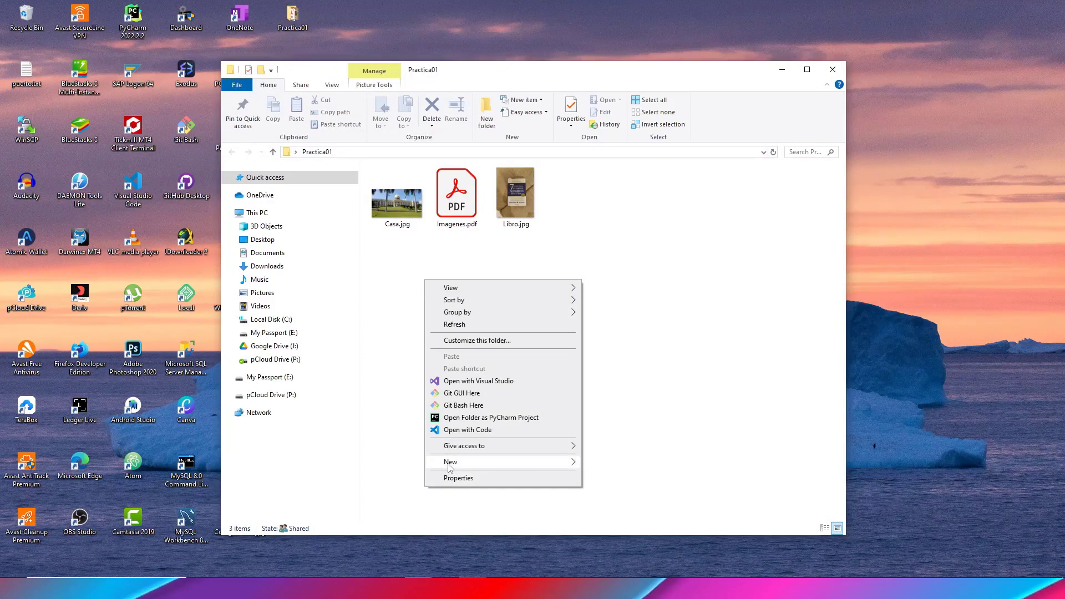
mouse_move(449, 467)
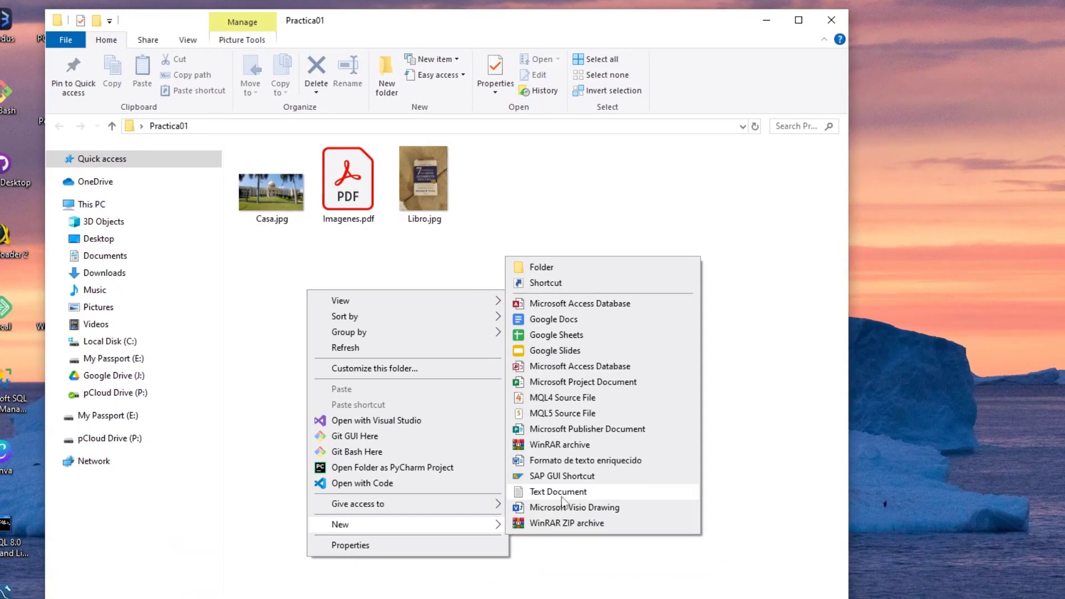
click(552, 492)
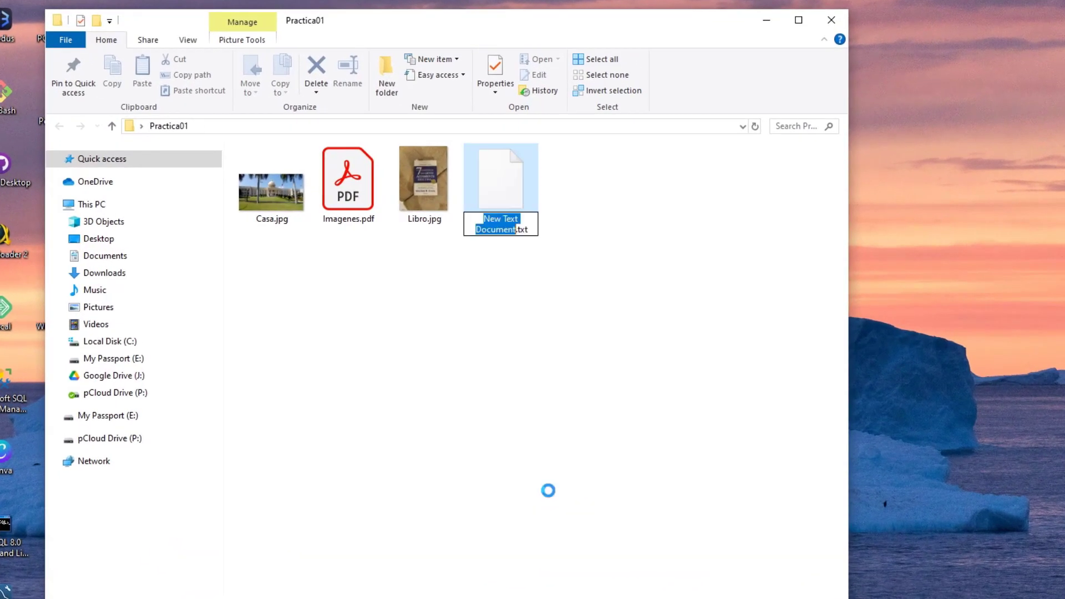
text(cmd)
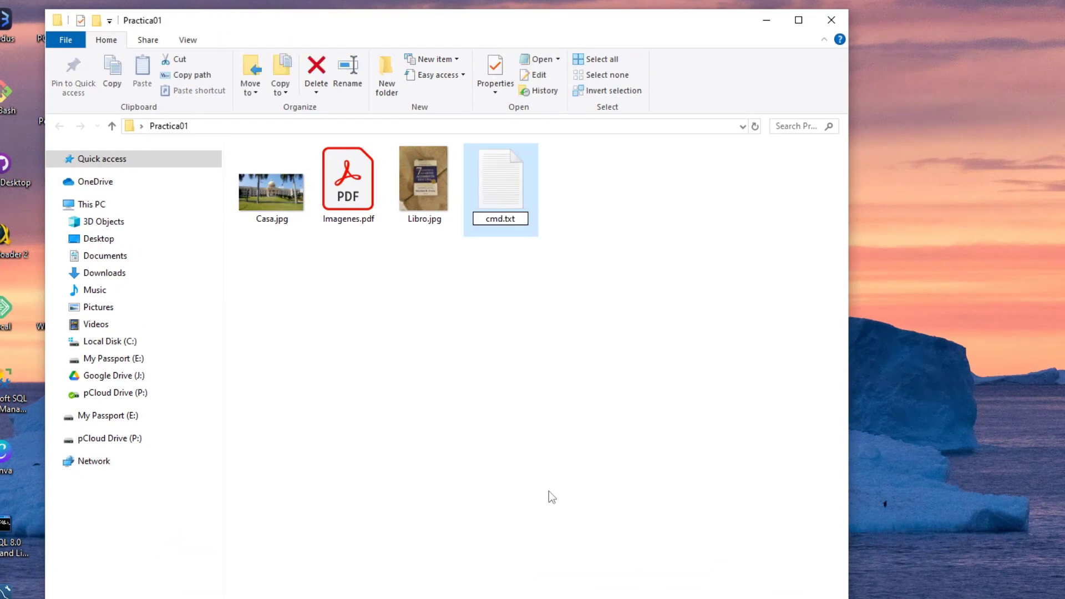
key(Return)
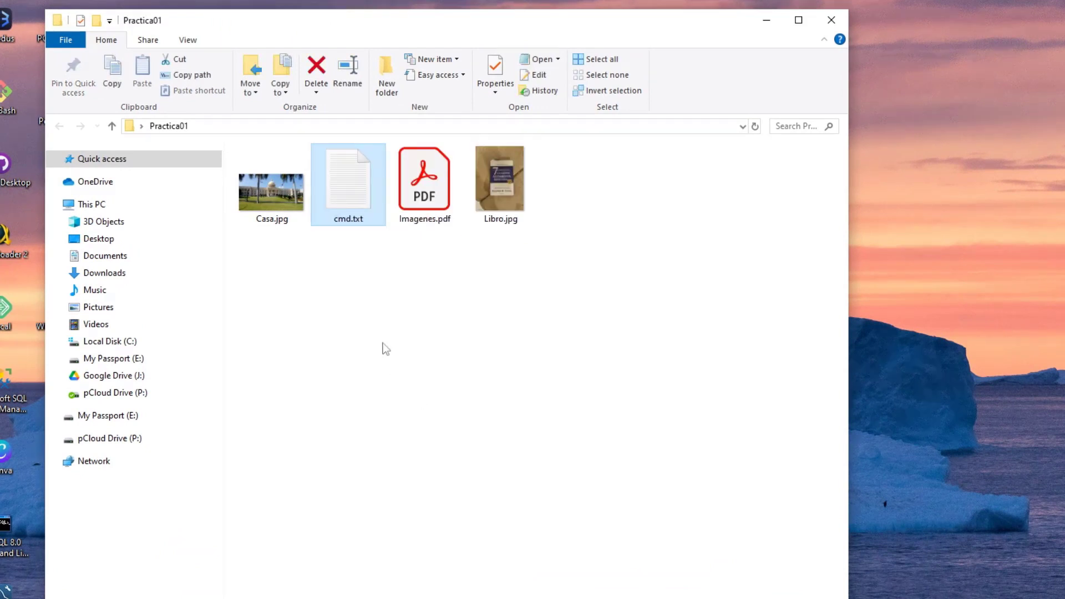
click(371, 312)
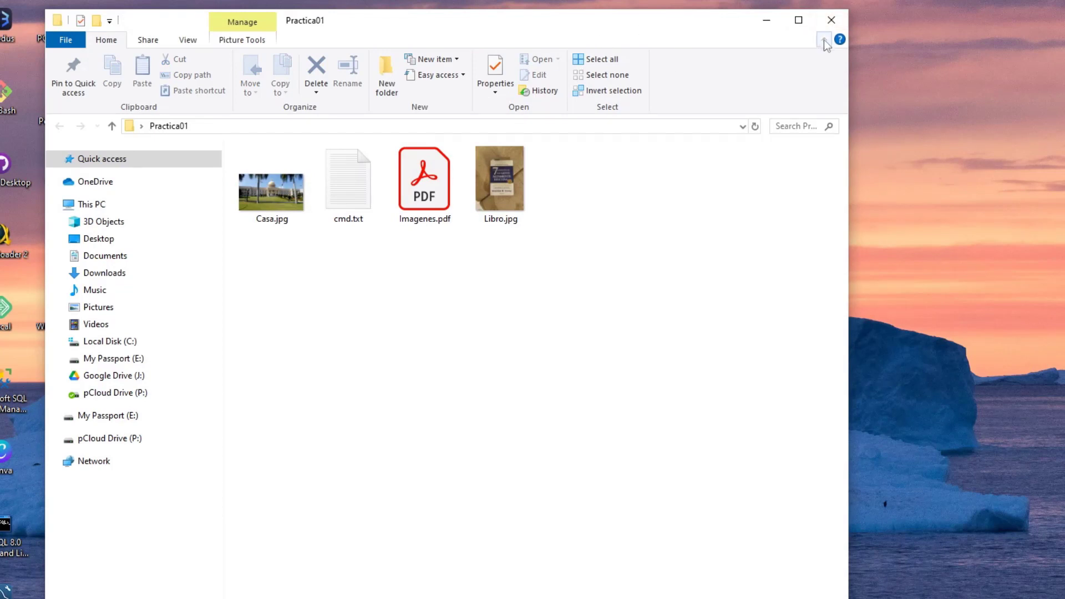
click(830, 20)
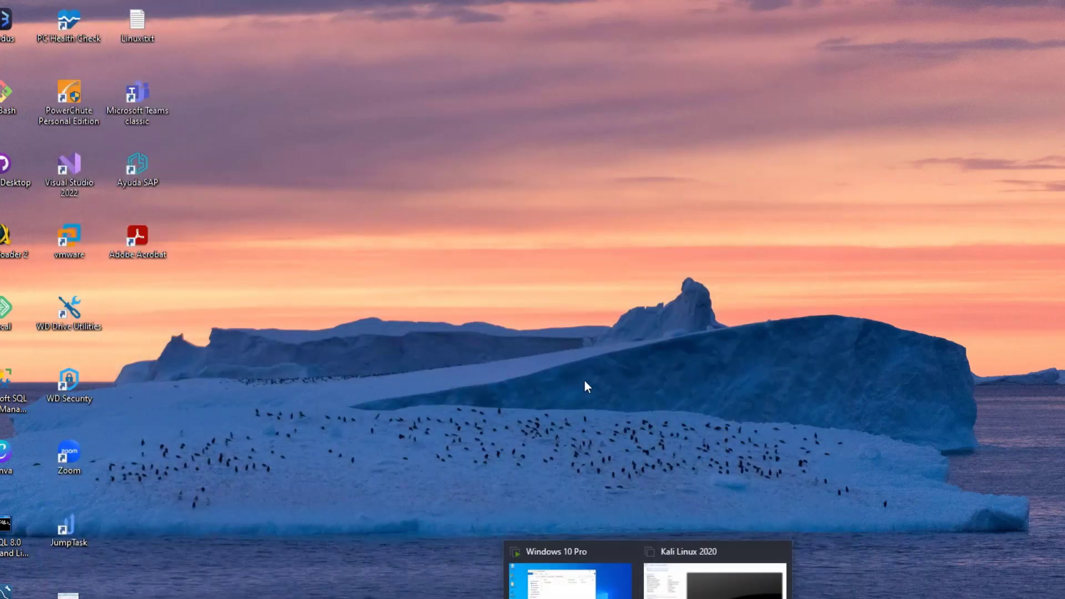
Step: Restore VMware Workstation and switch to the Windows 10 Pro VM tab
click(713, 583)
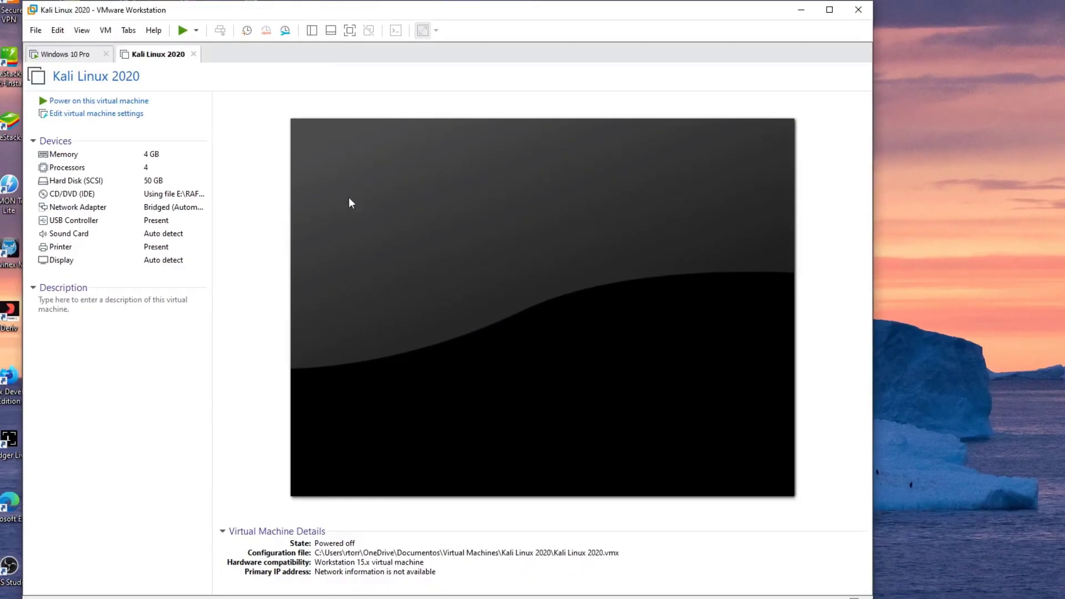
mouse_move(702, 597)
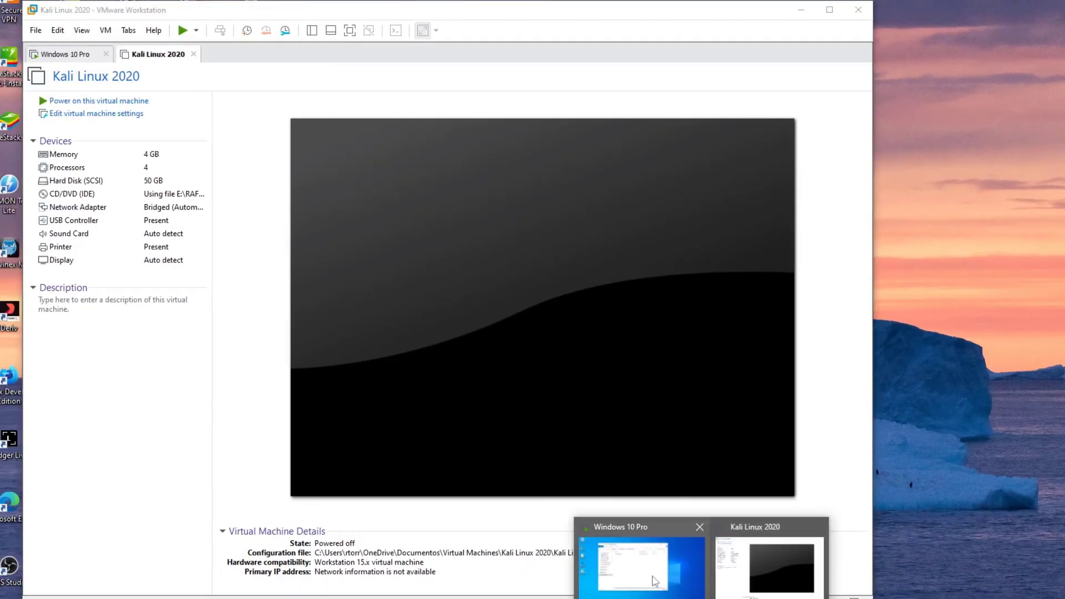
click(649, 555)
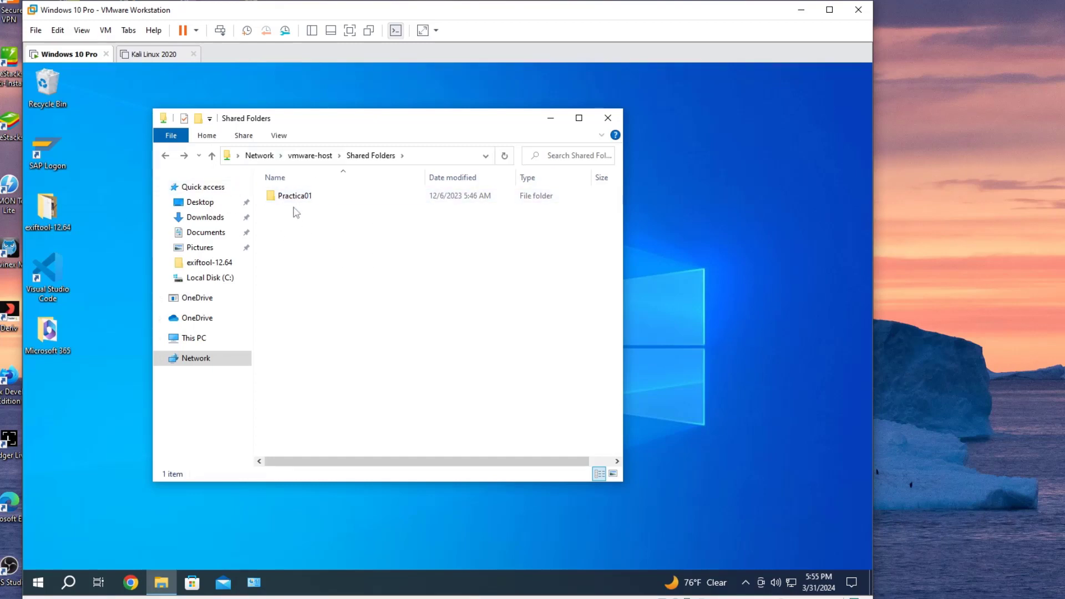
Step: Reopen Network › vmware-host › Shared Folders › Practica01 to see cmd.txt, then minimize VMware
click(311, 160)
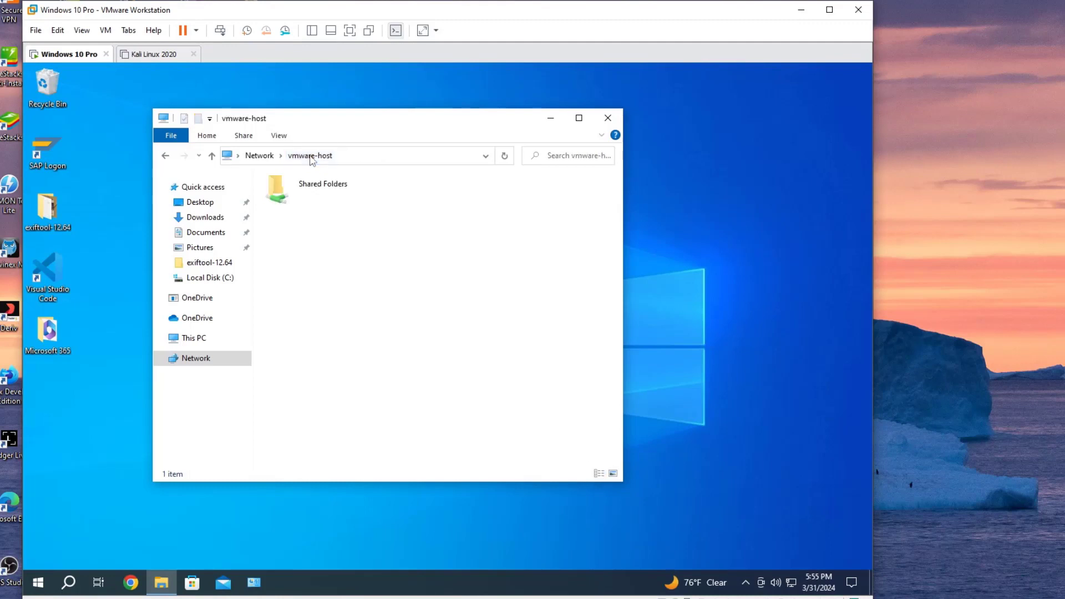
click(262, 155)
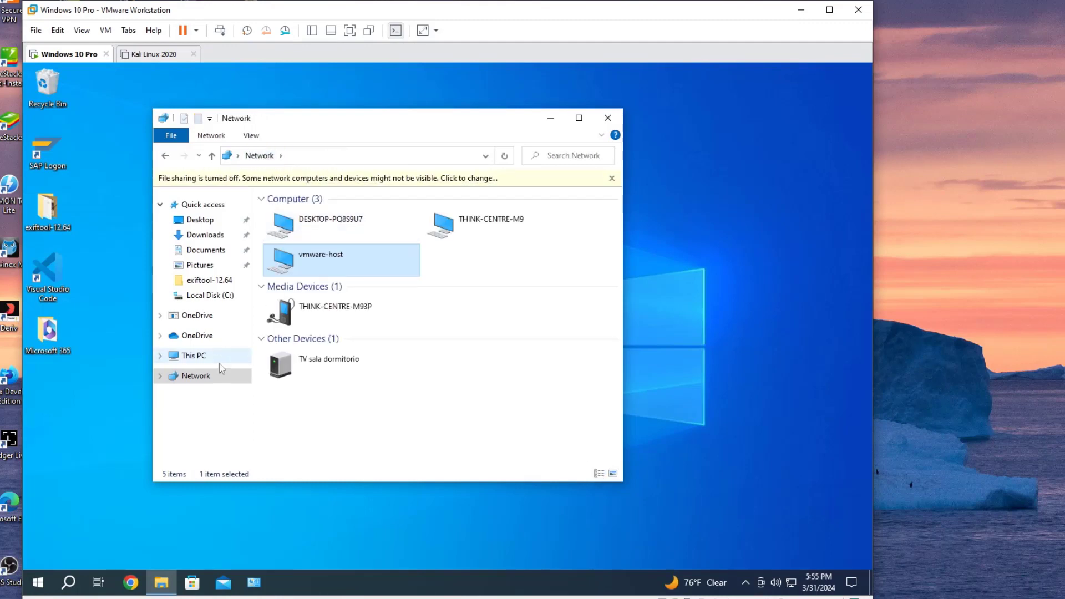
click(611, 179)
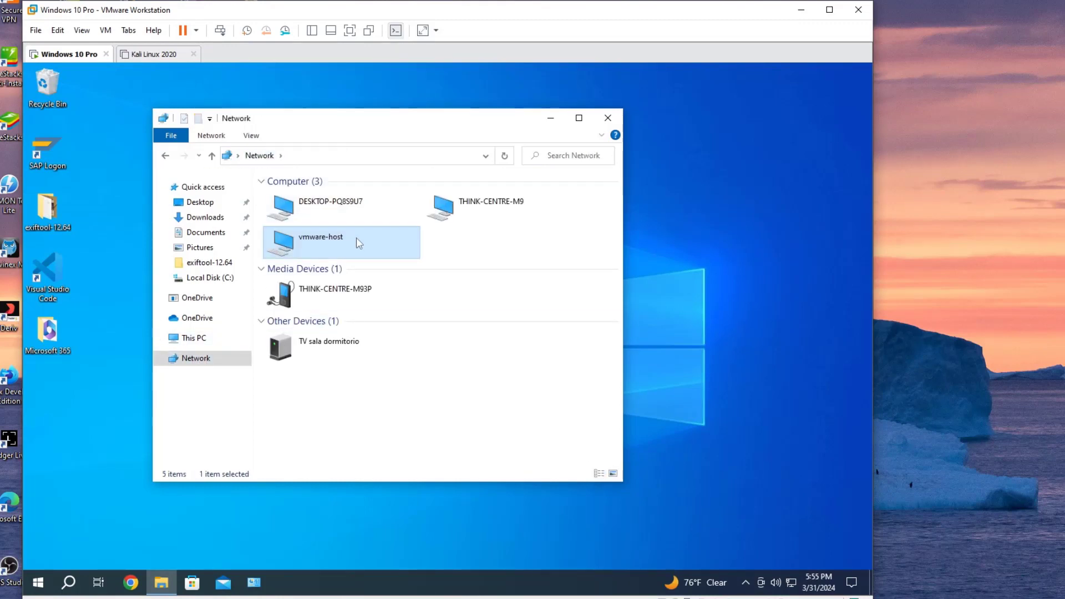
double_click(324, 244)
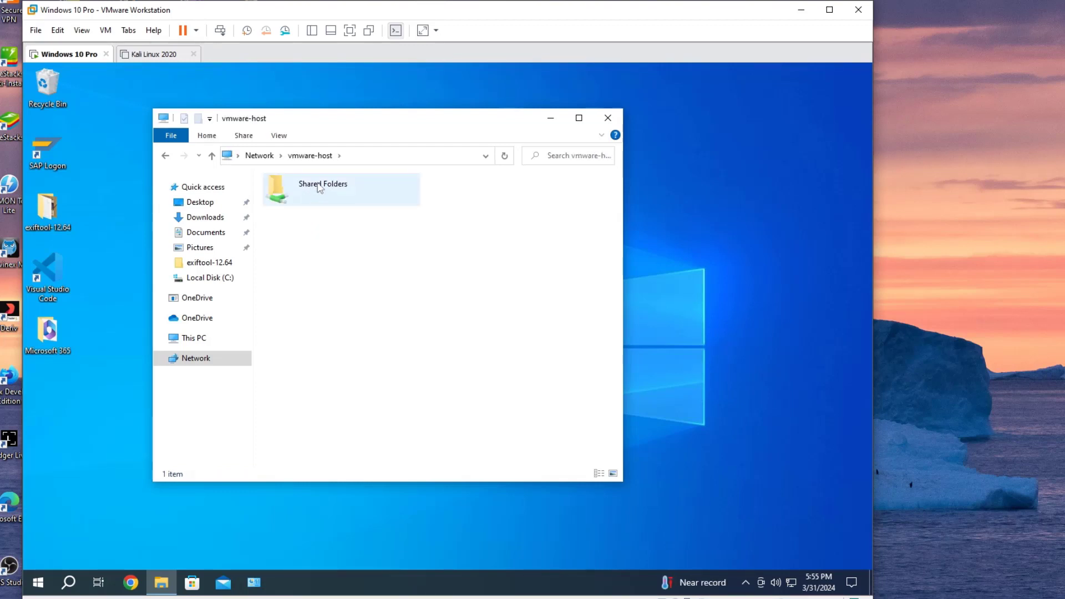
double_click(320, 188)
click(290, 199)
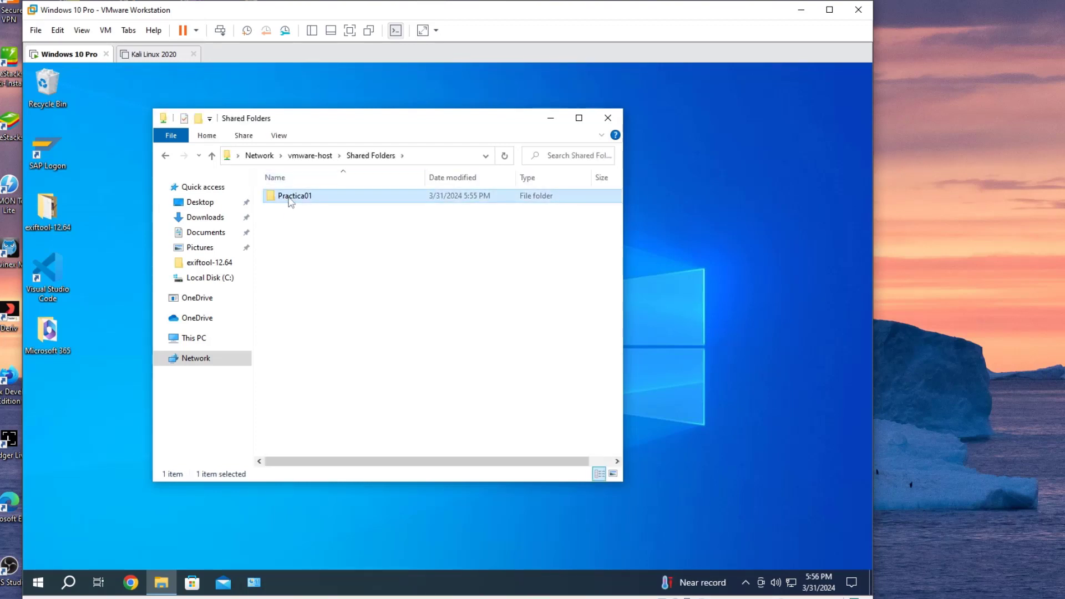
double_click(289, 201)
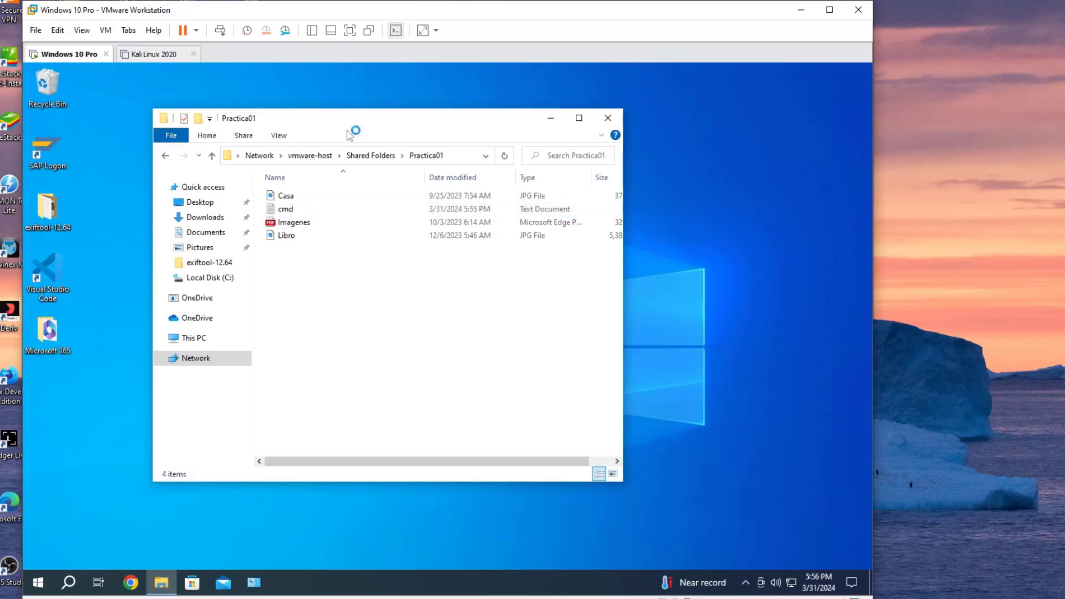
click(801, 12)
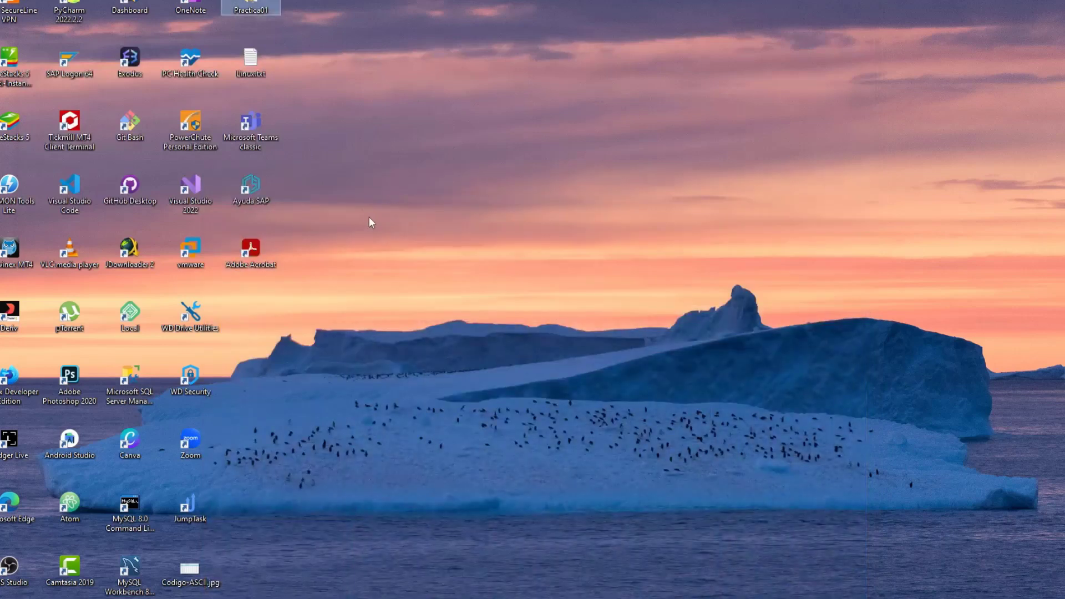